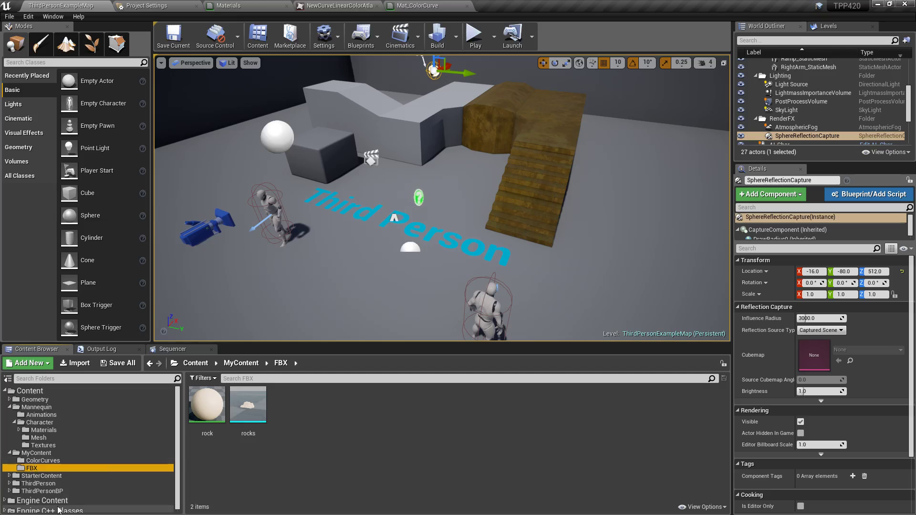
- Select the rocks static mesh in the FBX folder to view its mesh statistics
left_click(308, 438)
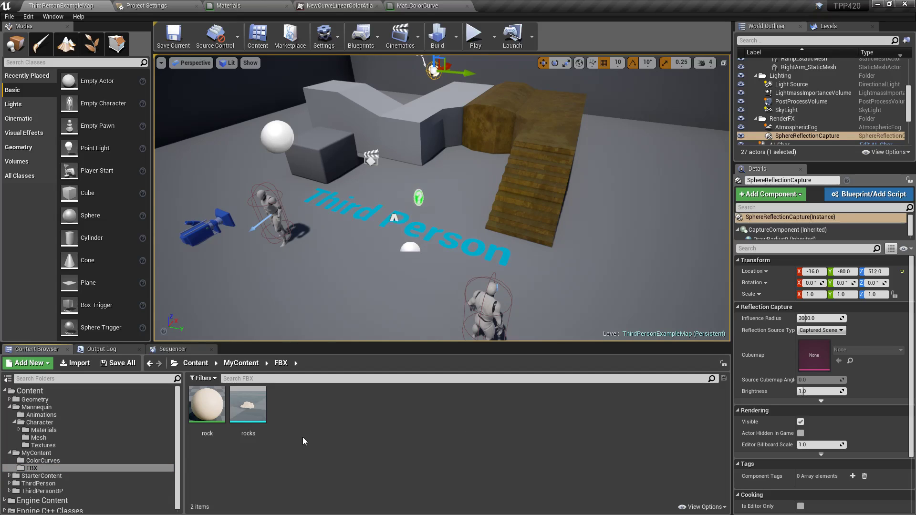
left_click(252, 405)
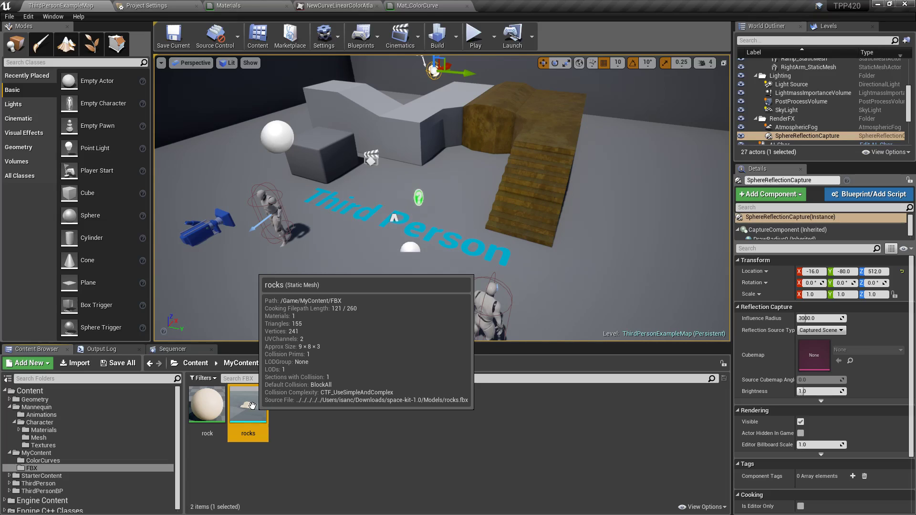
right_click(252, 406)
mouse_move(327, 261)
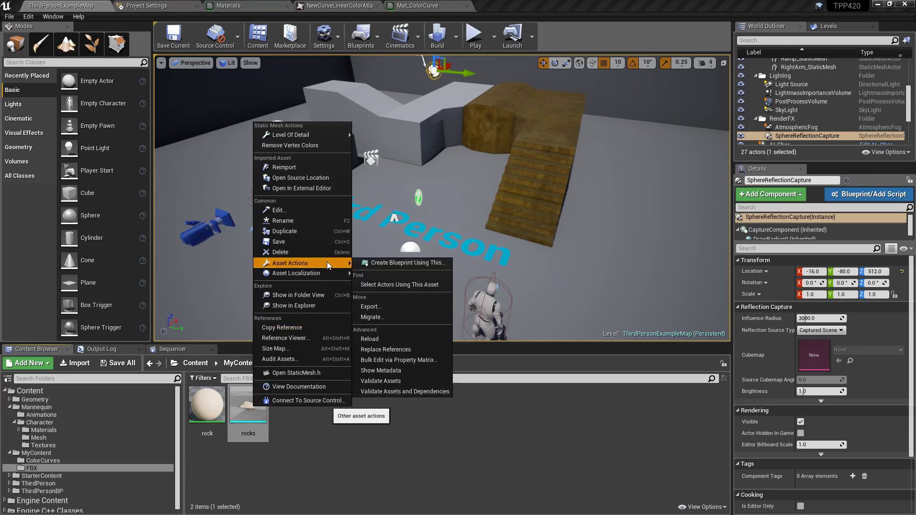
left_click(387, 372)
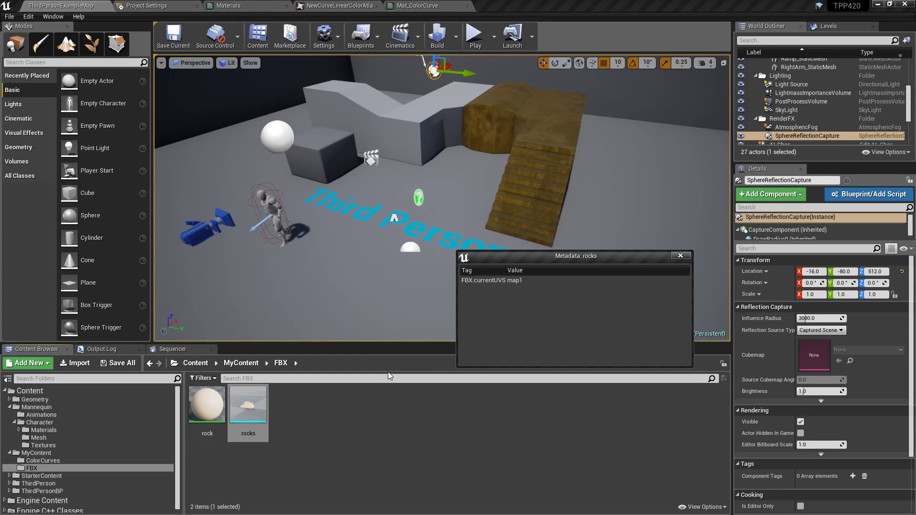
left_click_drag(506, 272, 524, 274)
left_click(681, 255)
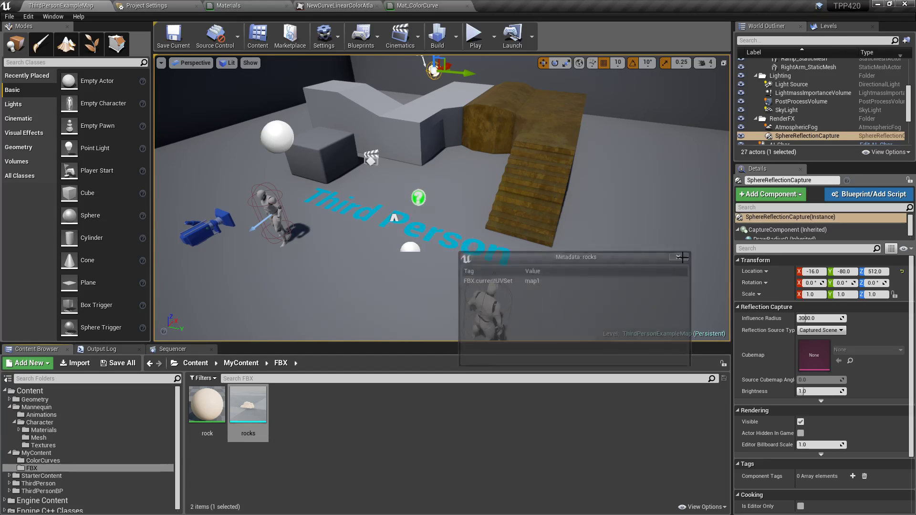
- Open ThirdPerson_AnimBP from Mannequin/Animations and switch to the UE4_Mannequin_Skeleton editor
left_click(331, 414)
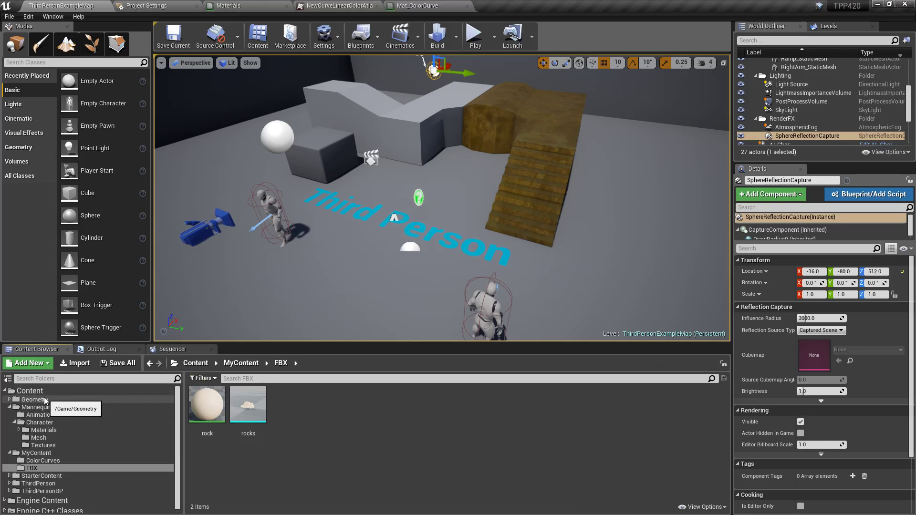
left_click(38, 414)
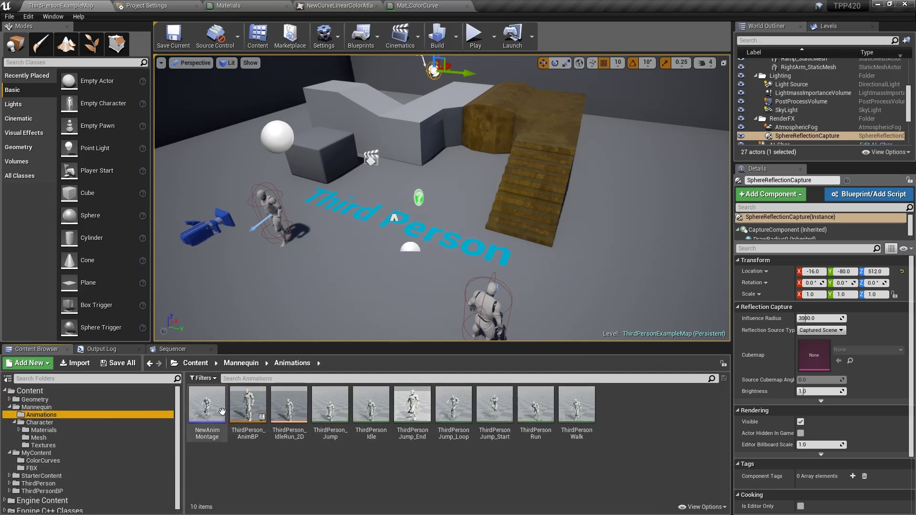
double_click(248, 402)
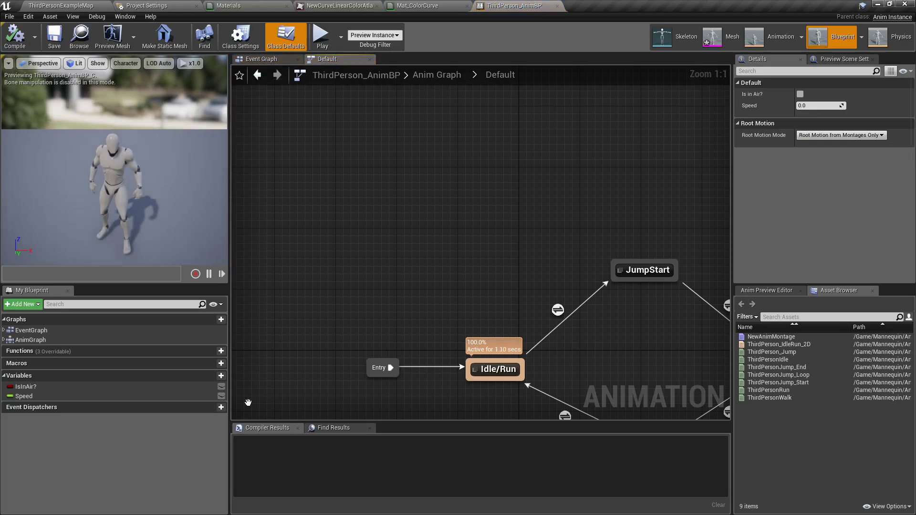
left_click(666, 38)
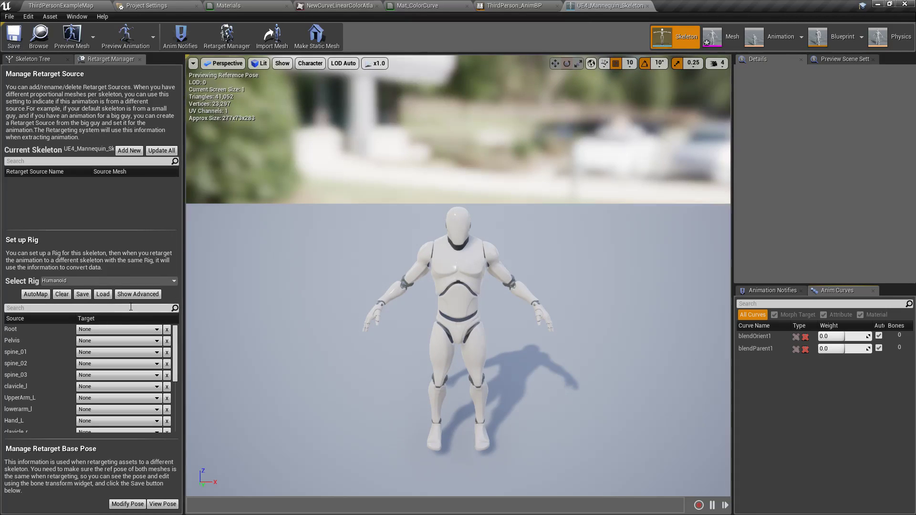
- Clear the skeleton's rig, assign the Humanoid rig, and reset every bone target to None
left_click(73, 280)
left_click(67, 309)
left_click(68, 280)
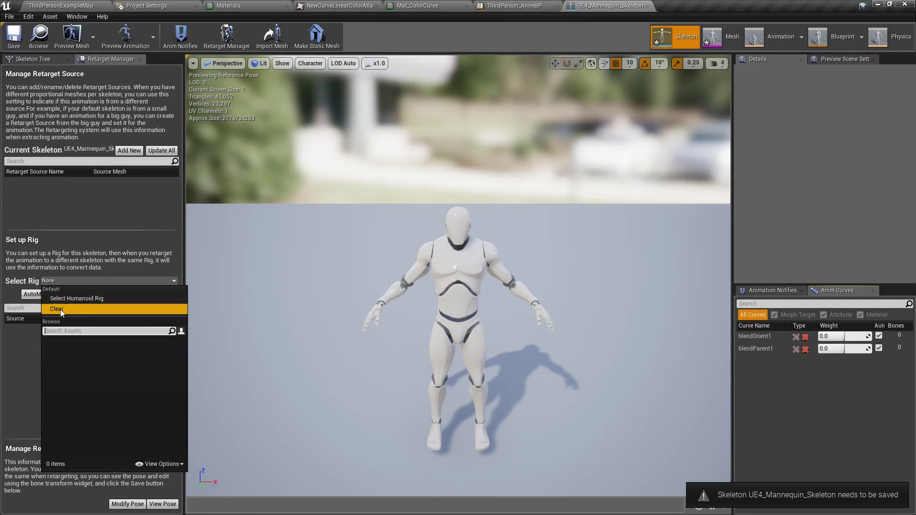
left_click(65, 297)
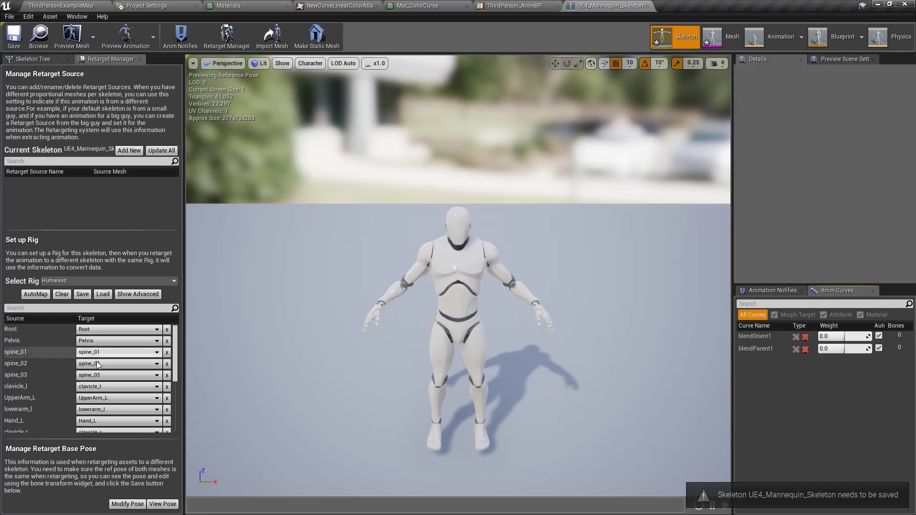
scroll(101, 370, "down", 3)
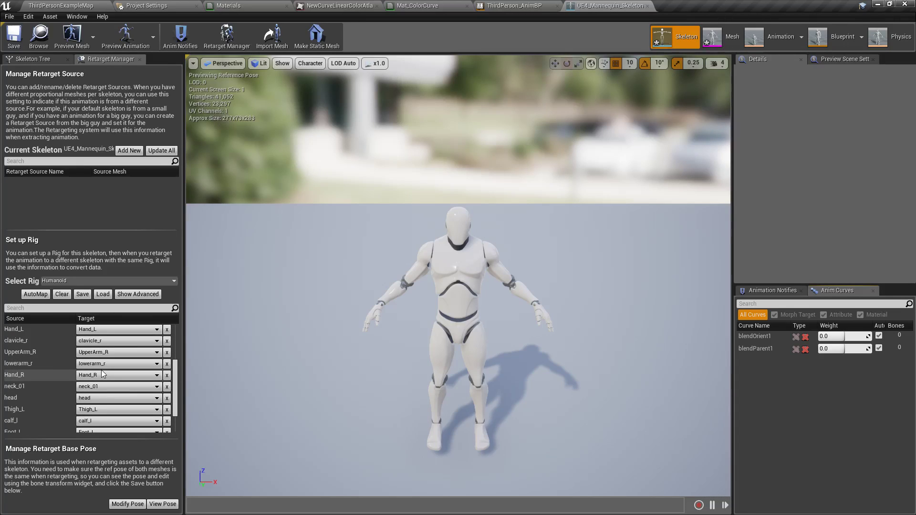
scroll(101, 370, "up", 3)
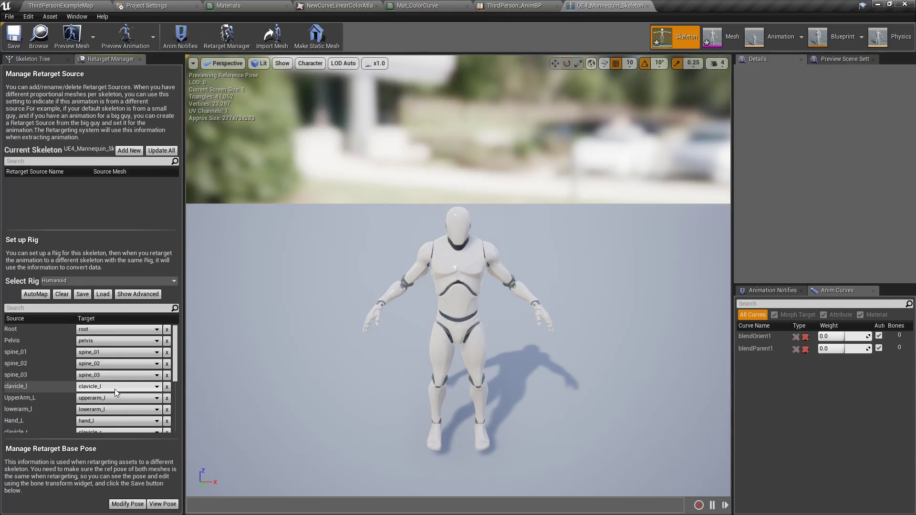
left_click(65, 296)
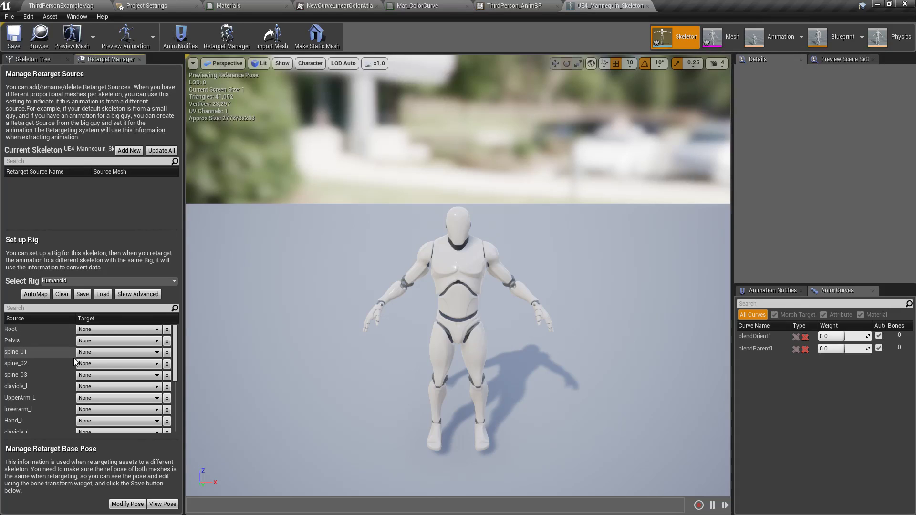
- Load the HumanoidBoneRemapping asset into the Humanoid rig's bone mapping
left_click(102, 294)
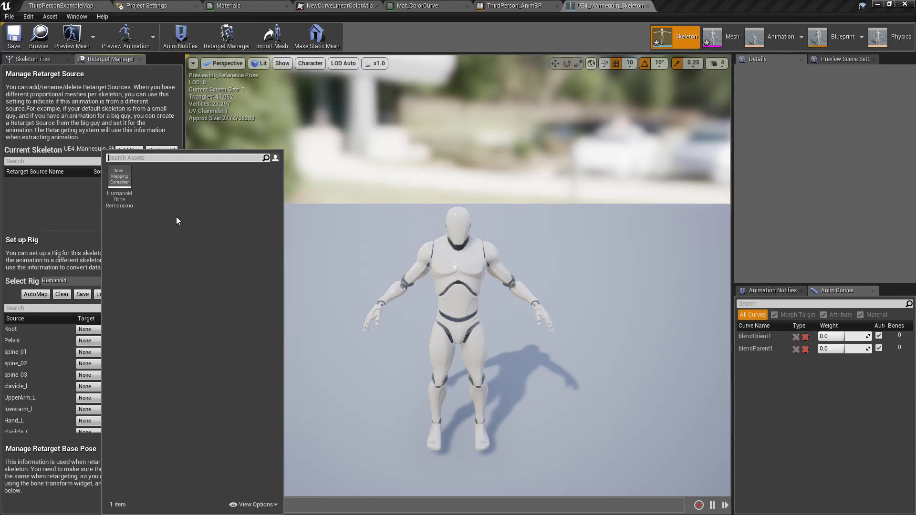
left_click(121, 182)
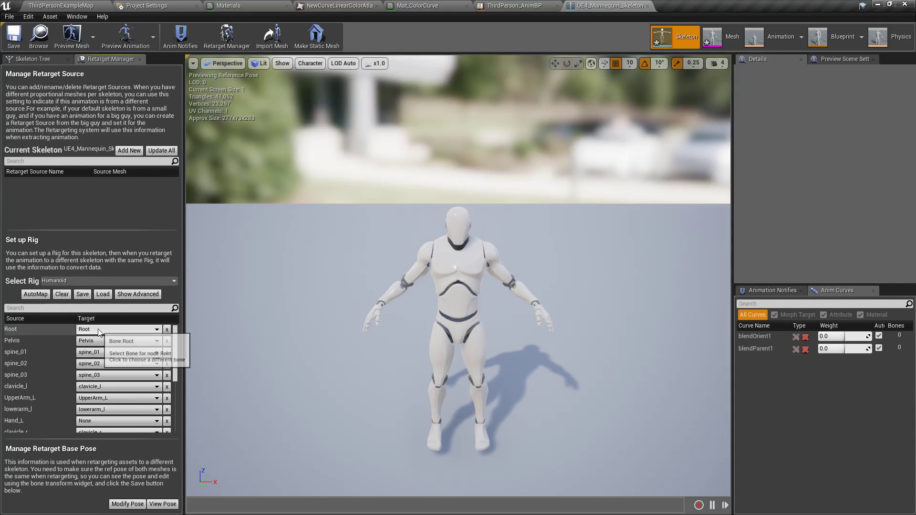
scroll(178, 359, "down", 3)
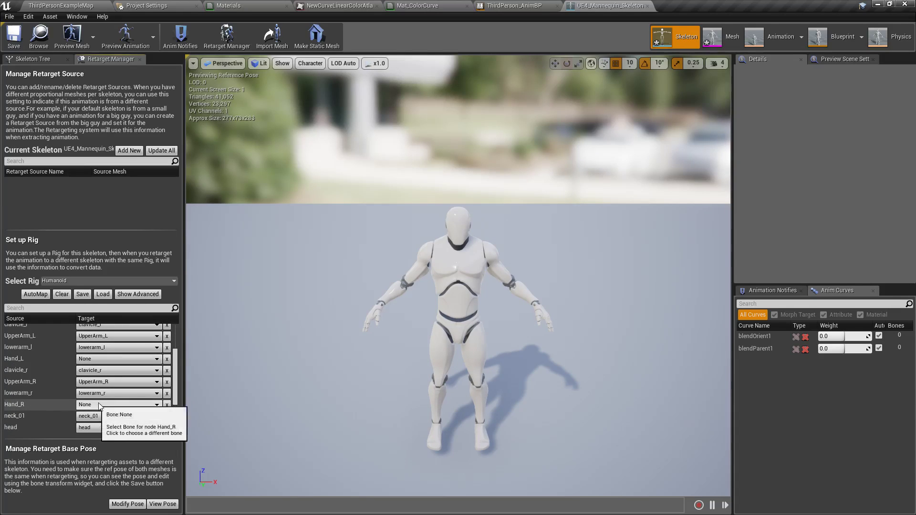
left_click_drag(177, 365, 176, 314)
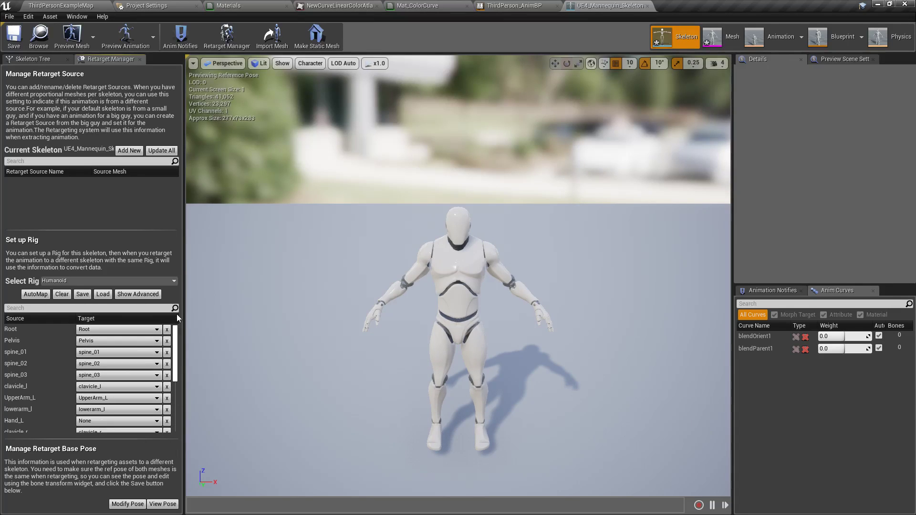
- Clear and reassign the Humanoid rig on the skeleton
left_click(72, 282)
left_click(73, 308)
left_click(63, 282)
left_click(64, 298)
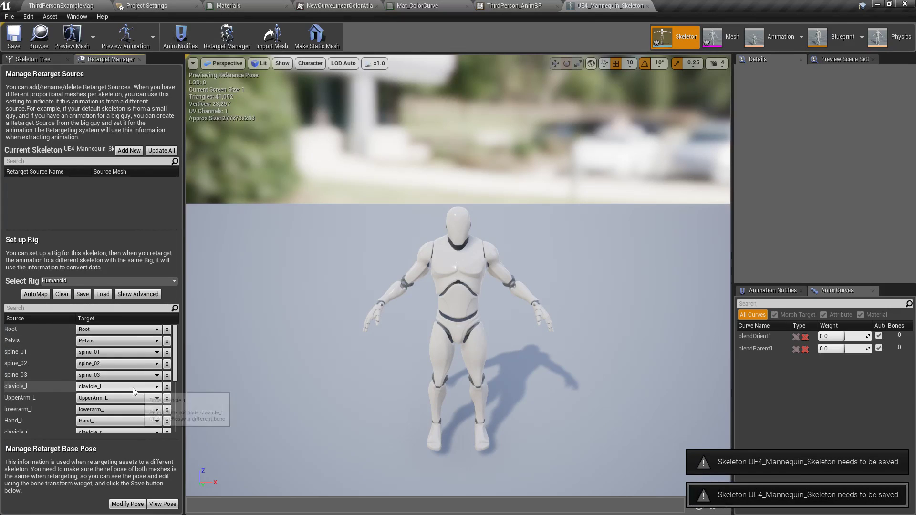
scroll(134, 391, "down", 5)
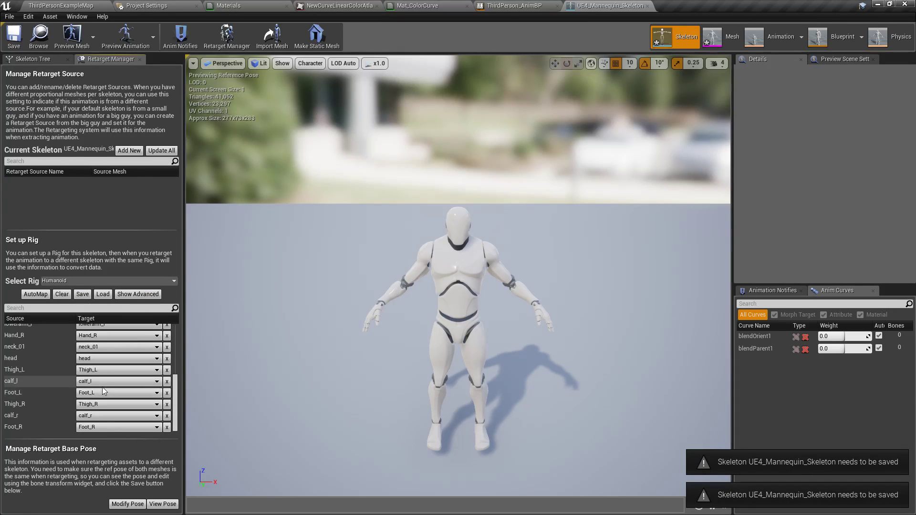
- Retarget Foot_L to foot_l, Thigh_R to thigh_twist_01_r, and calf_r to ring_02_r
left_click(102, 390)
left_click(115, 270)
left_click(111, 405)
left_click(121, 345)
left_click(108, 416)
left_click(142, 223)
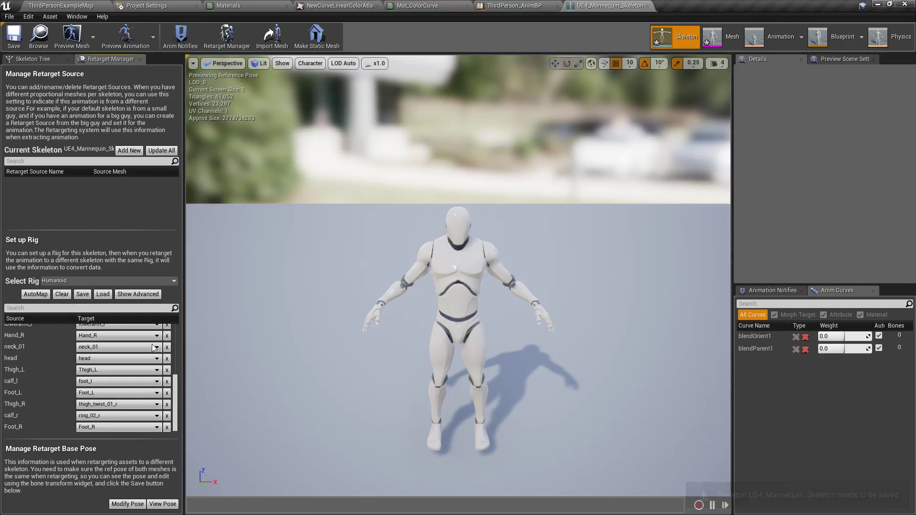
- Save the bone mapping asset into the MyContent folder
left_click(82, 294)
left_click(218, 190)
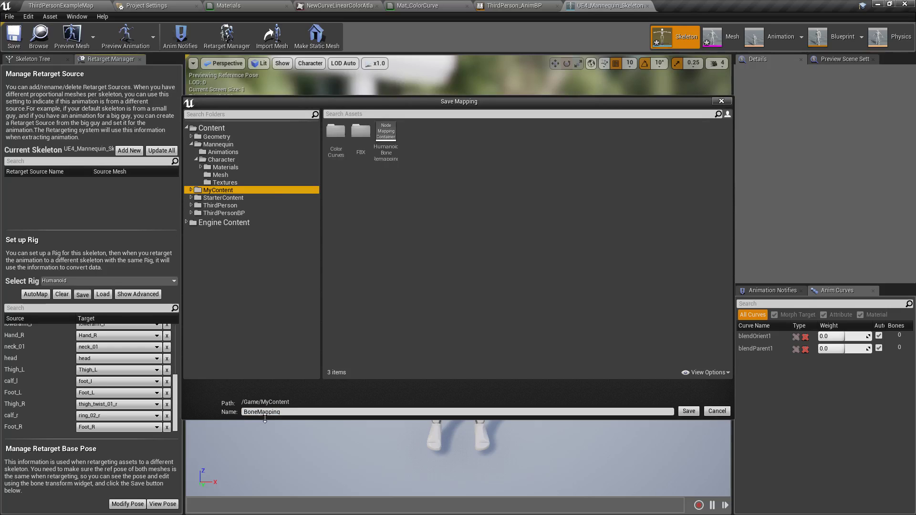
left_click(688, 412)
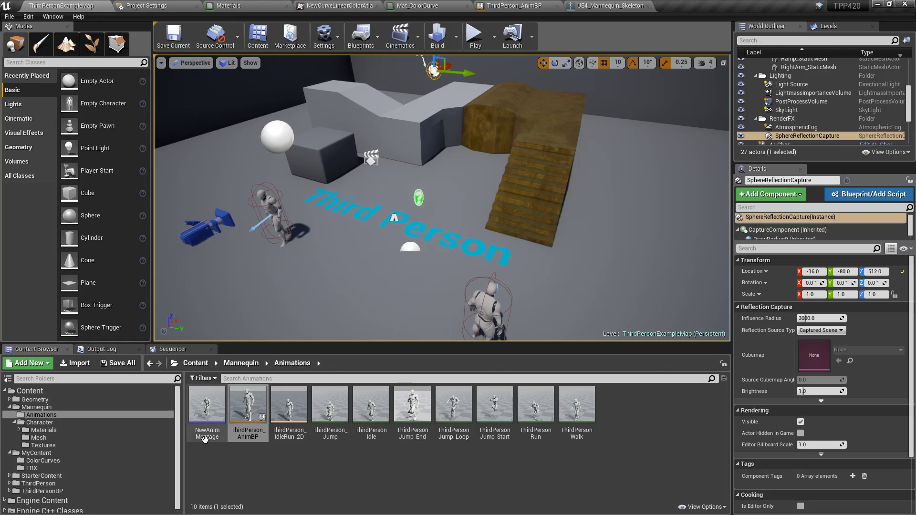
- Check MyContent for the saved mapping, then bring up the Materials material graph
left_click(41, 453)
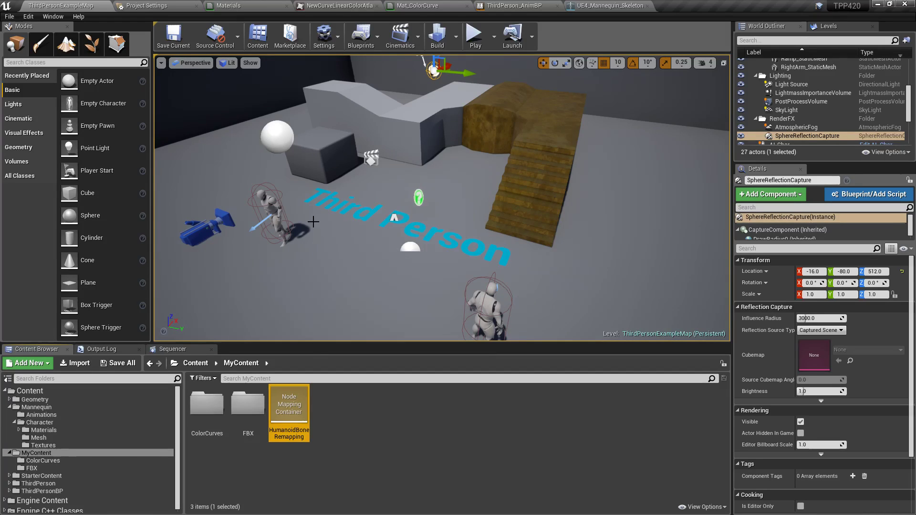
left_click(242, 6)
right_click_drag(472, 343, 473, 342)
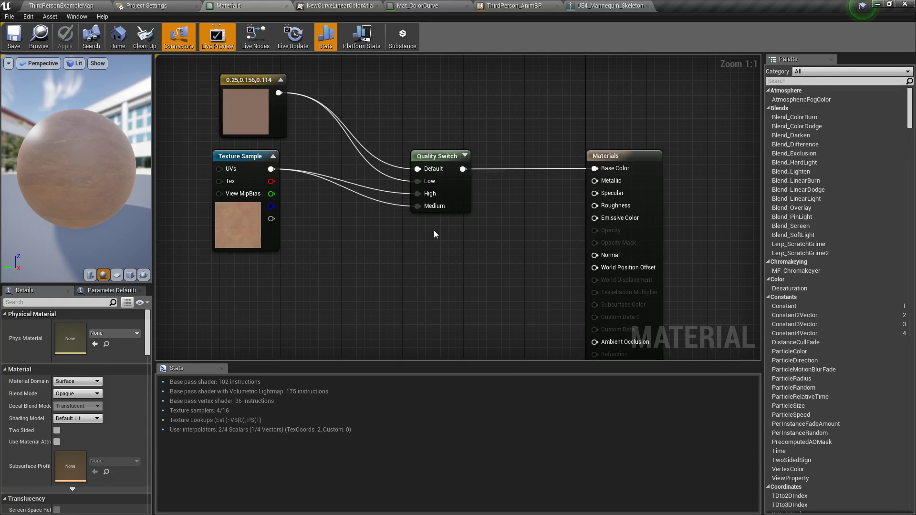
mouse_move(434, 230)
right_mouse_down()
mouse_move(410, 262)
mouse_move(410, 233)
mouse_move(419, 239)
right_mouse_up()
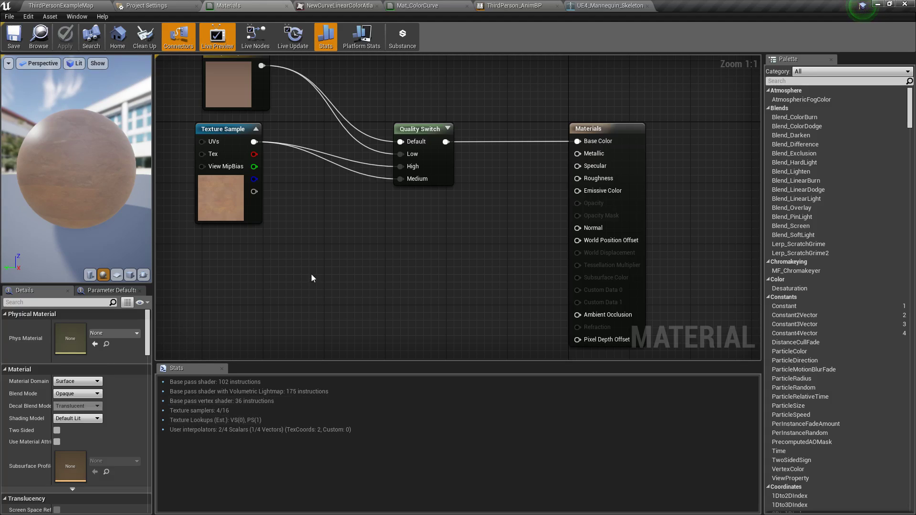
- Add the Platform Stats panel from the Window menu
left_click(77, 16)
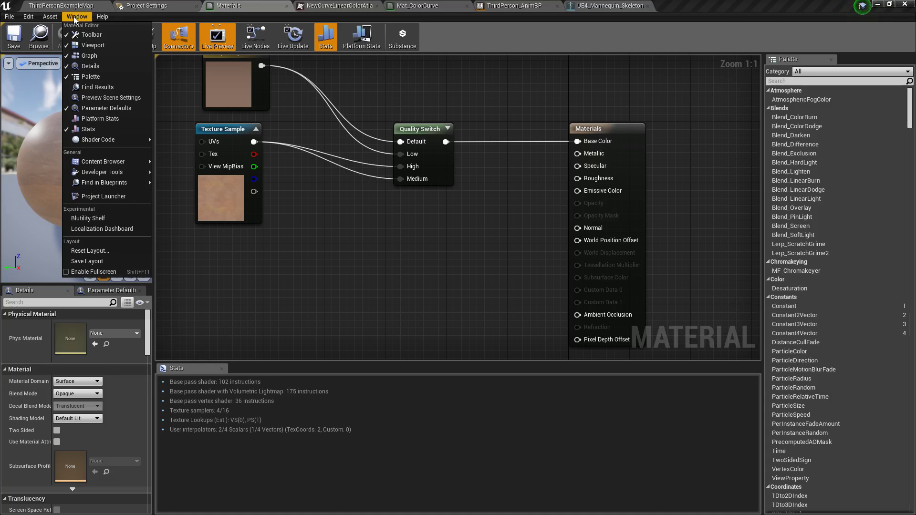
left_click(104, 118)
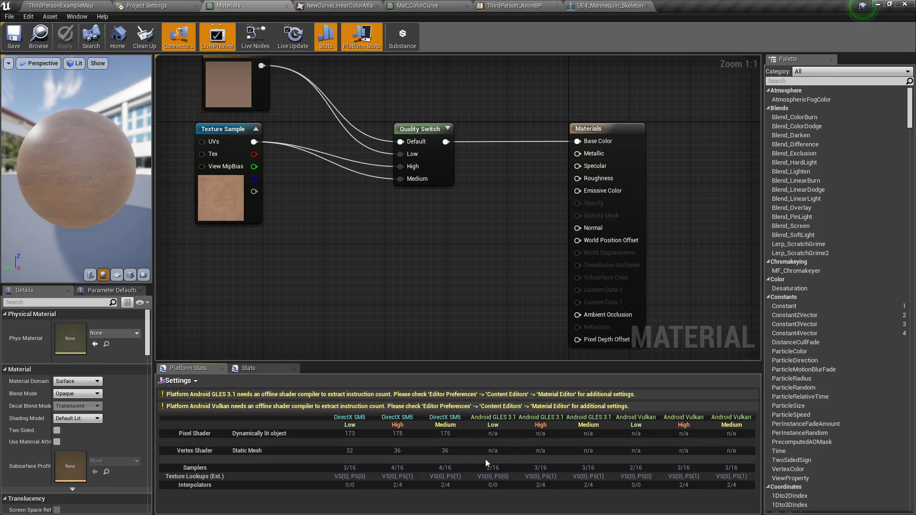
- Remove Android GLES 3.1, Android Vulkan and the other Android platform from Platform Stats
left_click(189, 382)
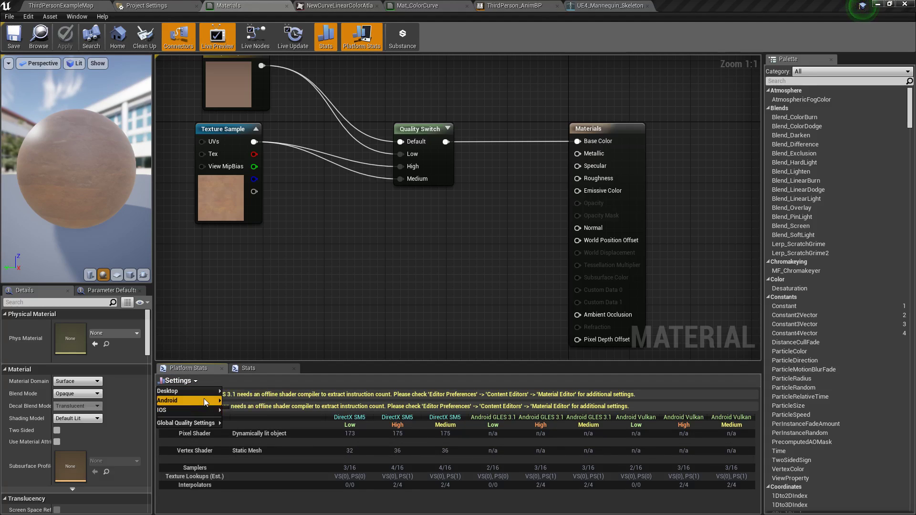
left_click(231, 402)
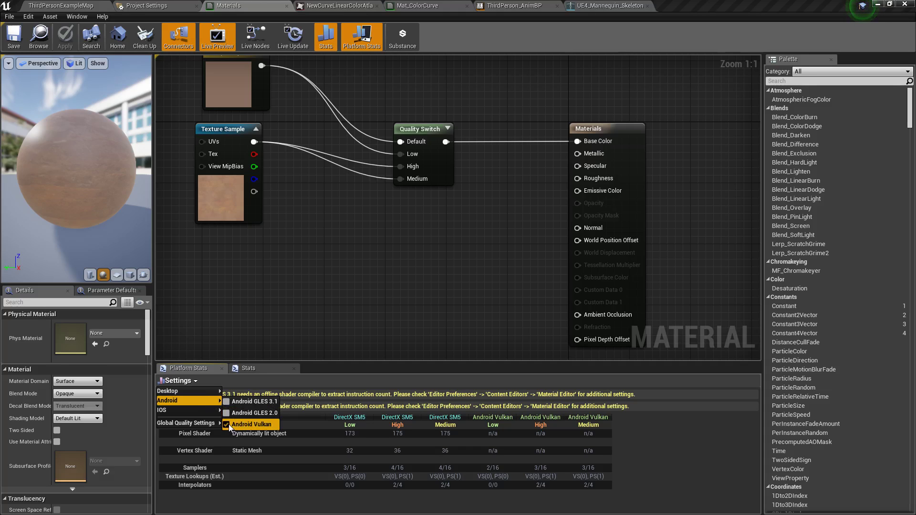
left_click(228, 425)
left_click(257, 413)
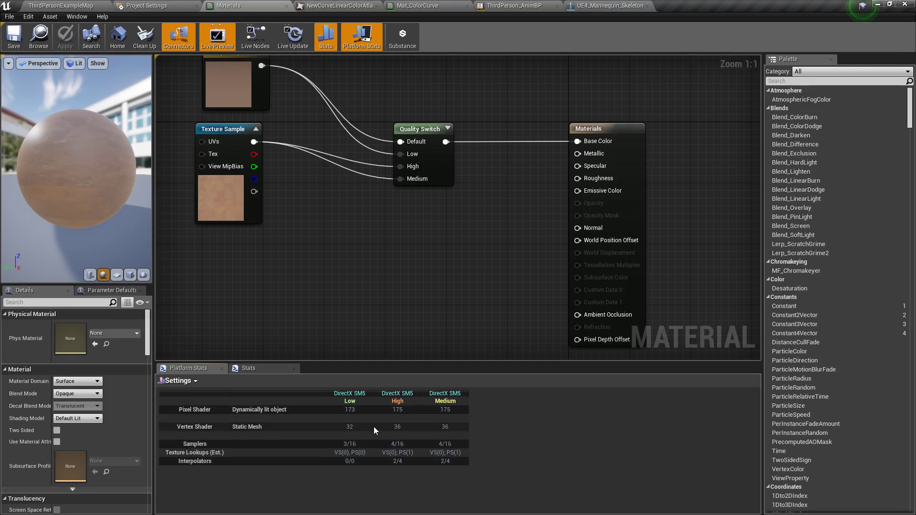
- Hide the Low and Medium quality columns, then restore them alongside High
left_click(178, 380)
mouse_move(190, 421)
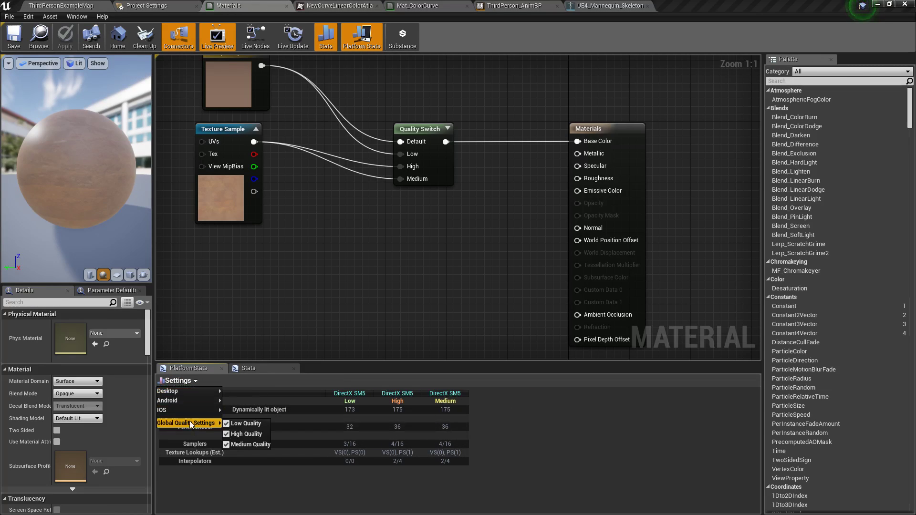
left_click(248, 445)
left_click(234, 424)
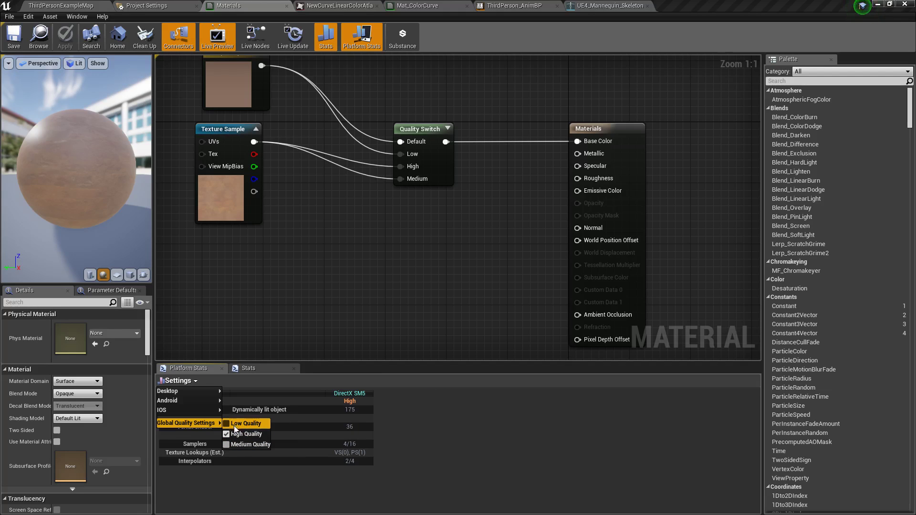
left_click(429, 421)
left_click(181, 380)
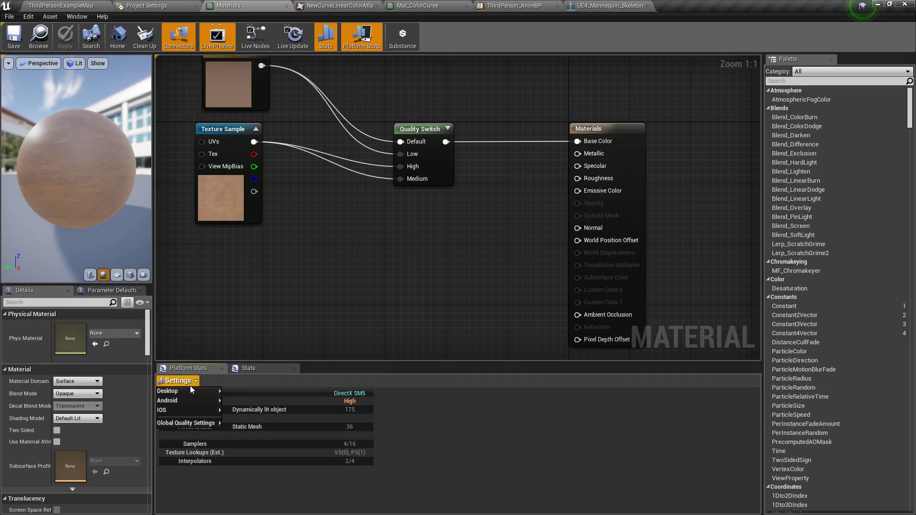
left_click(226, 423)
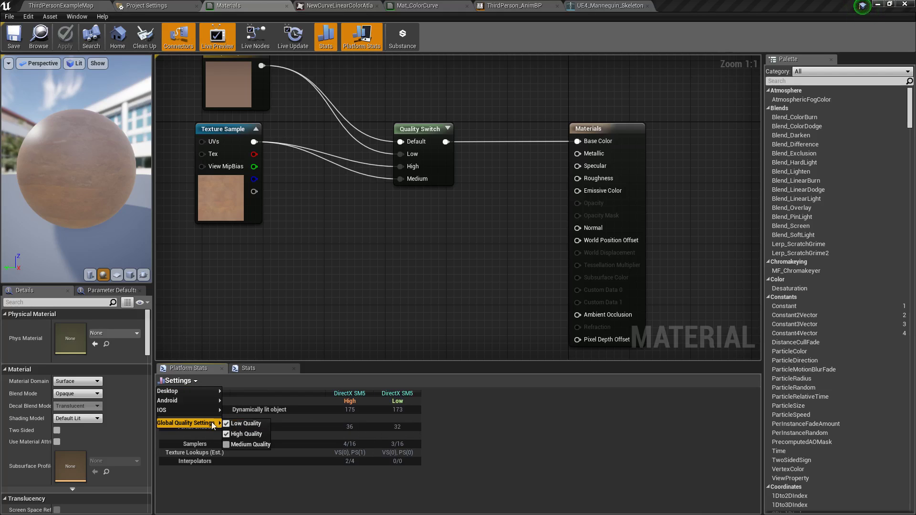
left_click(236, 445)
left_click(505, 412)
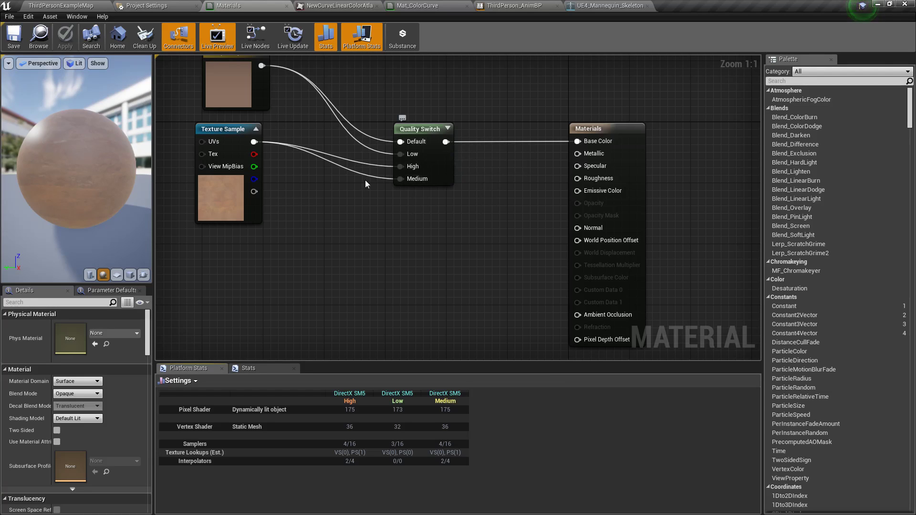
- Pan the material graph to reveal the colour constant node
right_click_drag(314, 151, 310, 214)
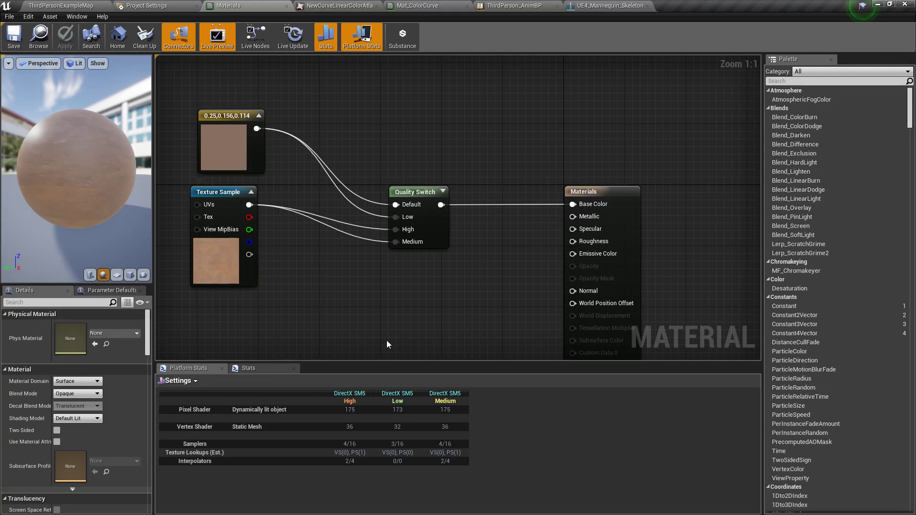
right_click_drag(386, 344, 390, 319)
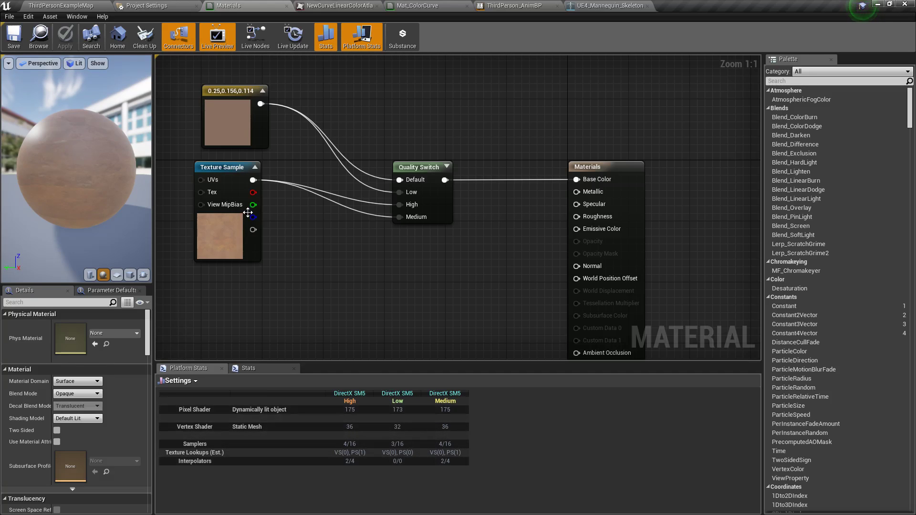
left_click(188, 381)
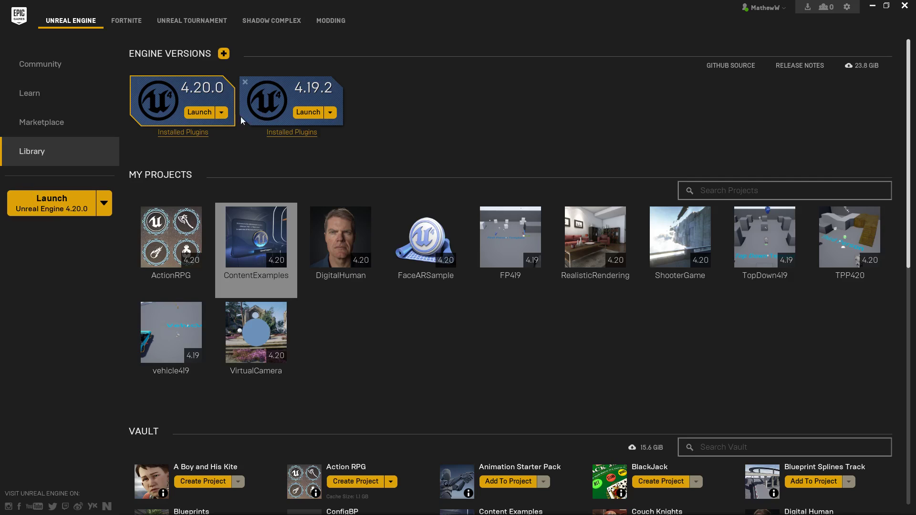
left_click(221, 112)
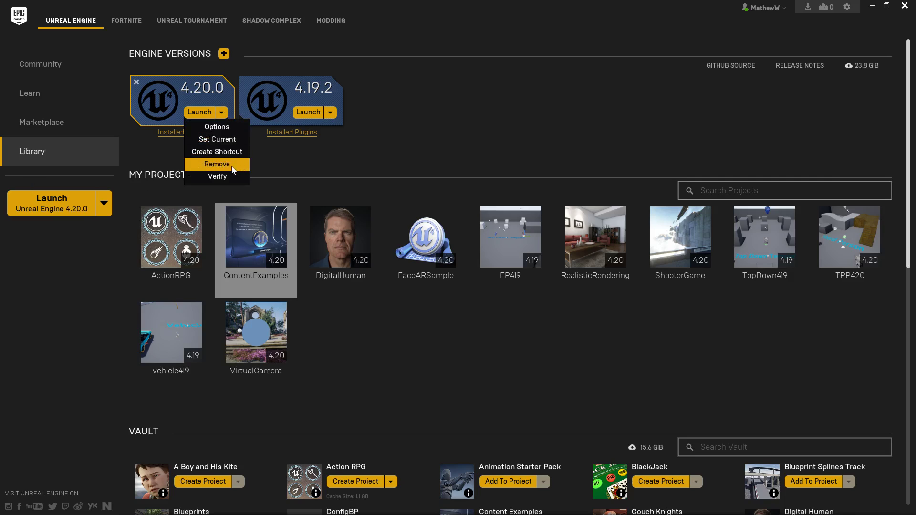
left_click(219, 137)
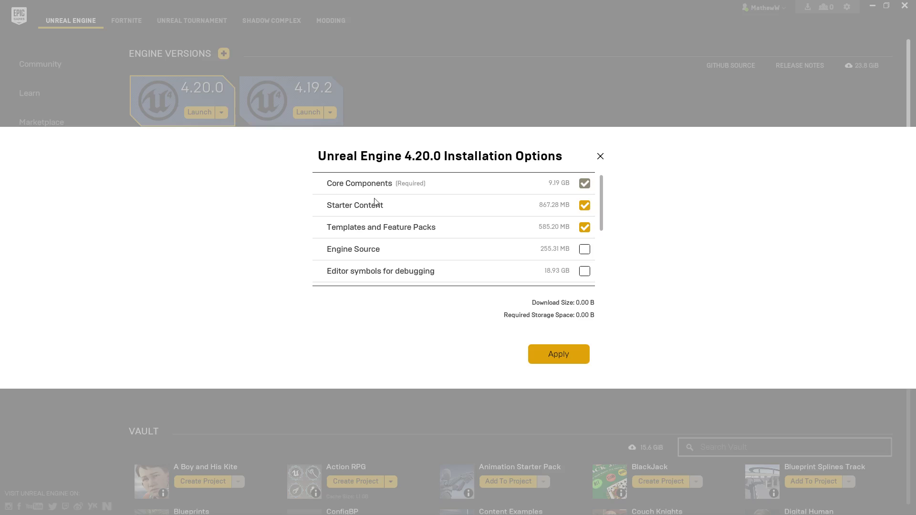
left_click_drag(602, 196, 599, 228)
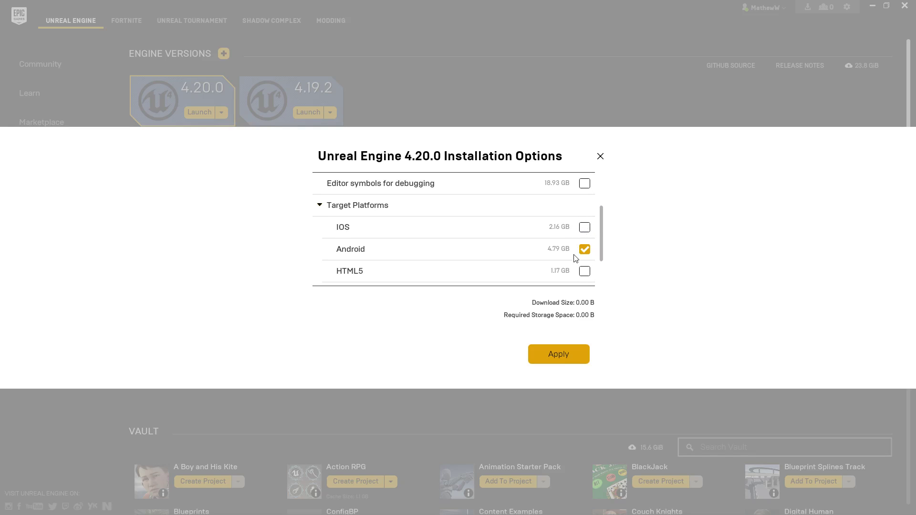
left_click(601, 157)
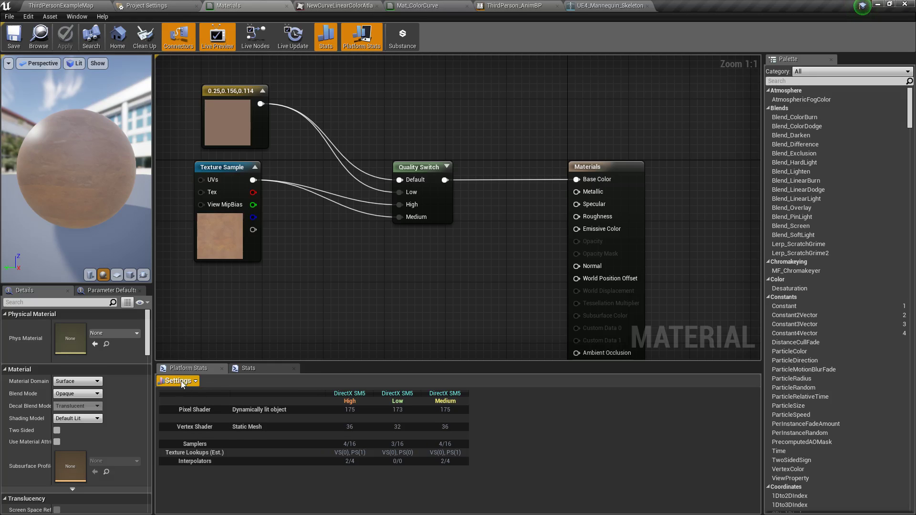
- Check Android GLES 3.1 under Settings > Android to add its Low, High and Medium columns
left_click(180, 381)
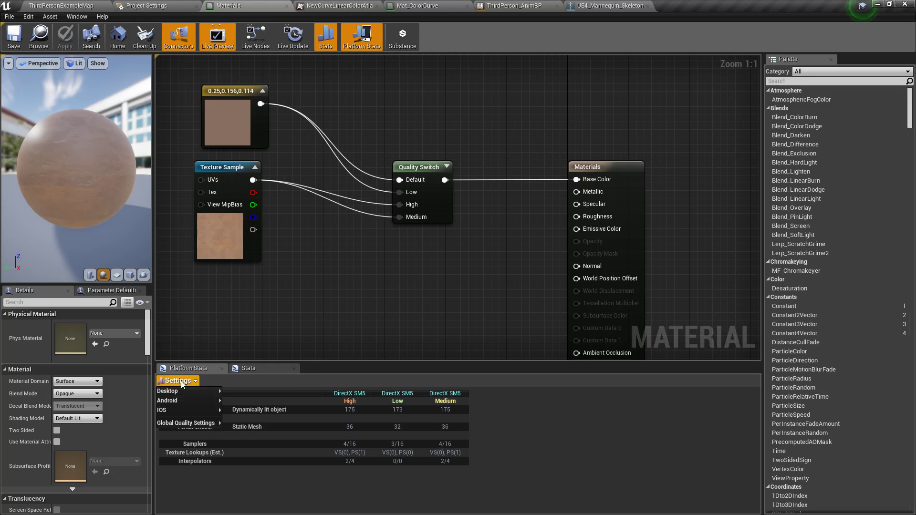
mouse_move(188, 400)
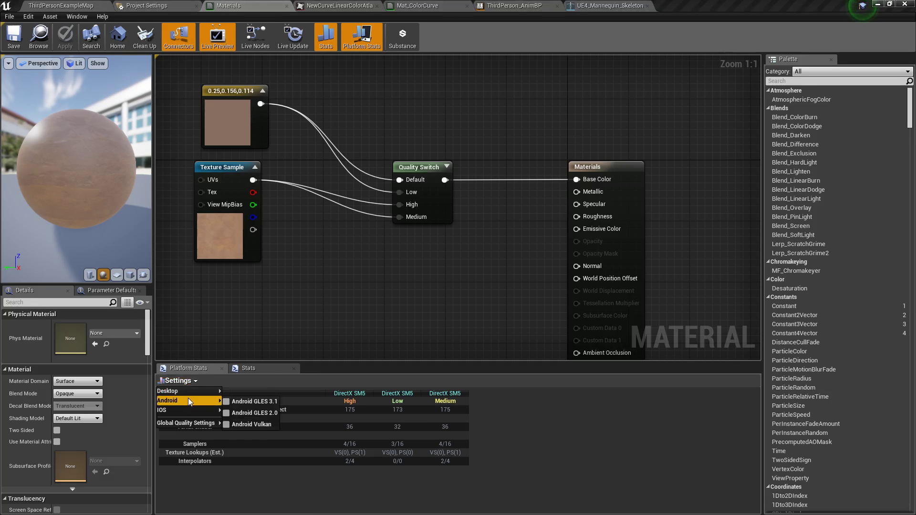
left_click(247, 402)
left_click(671, 420)
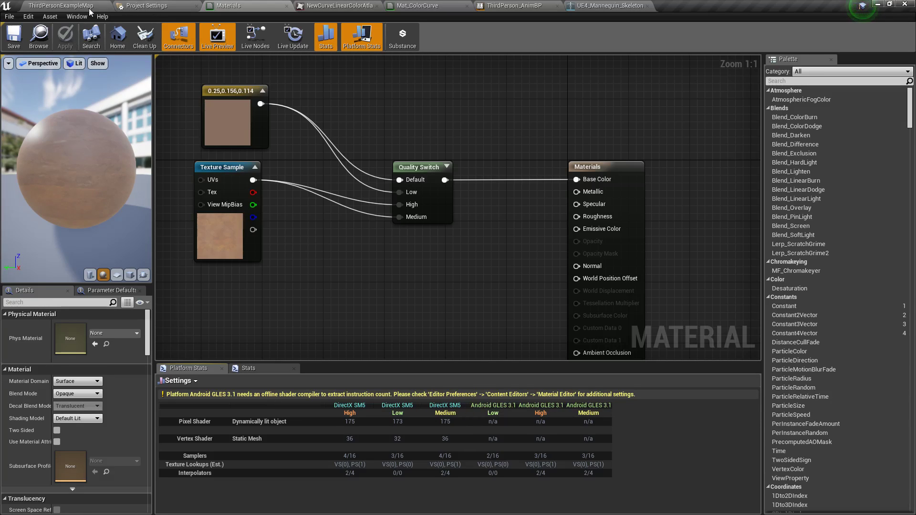
left_click(29, 17)
- View the Content Editors > Material Editor preferences, then return to the Materials graph
left_click(67, 79)
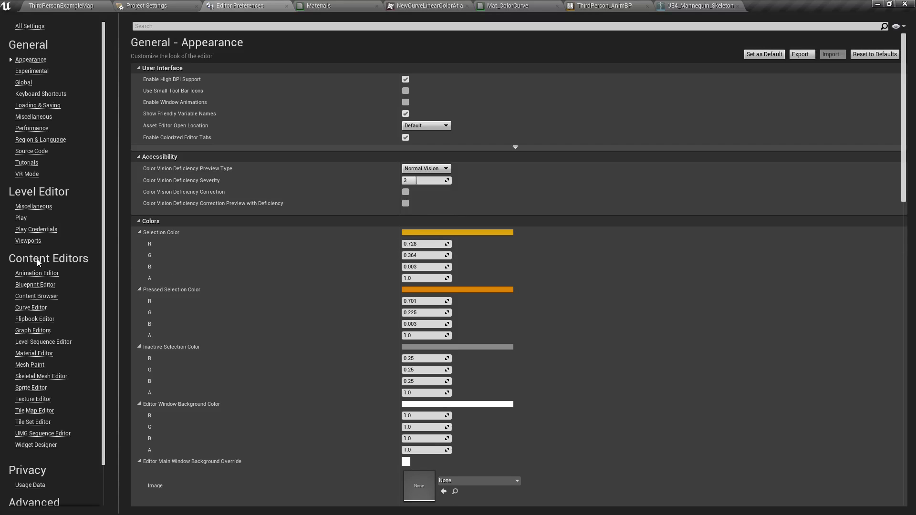
left_click(36, 354)
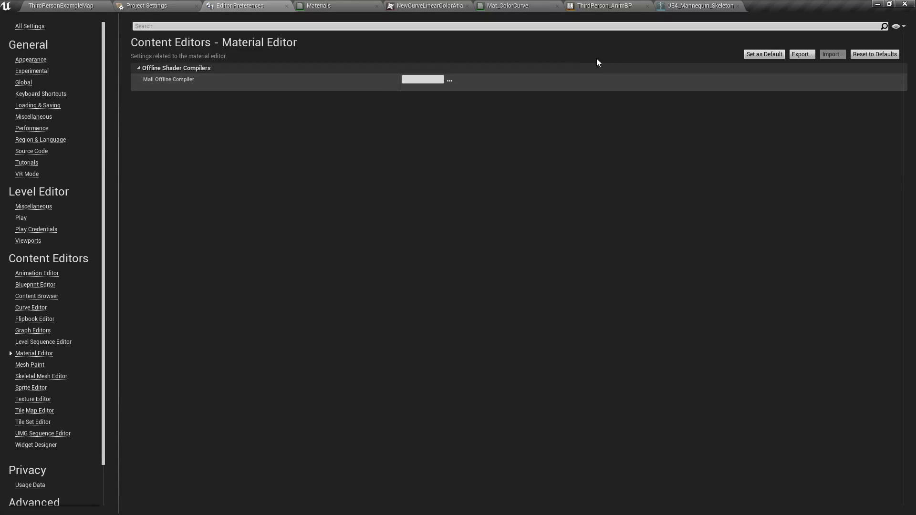
left_click(308, 5)
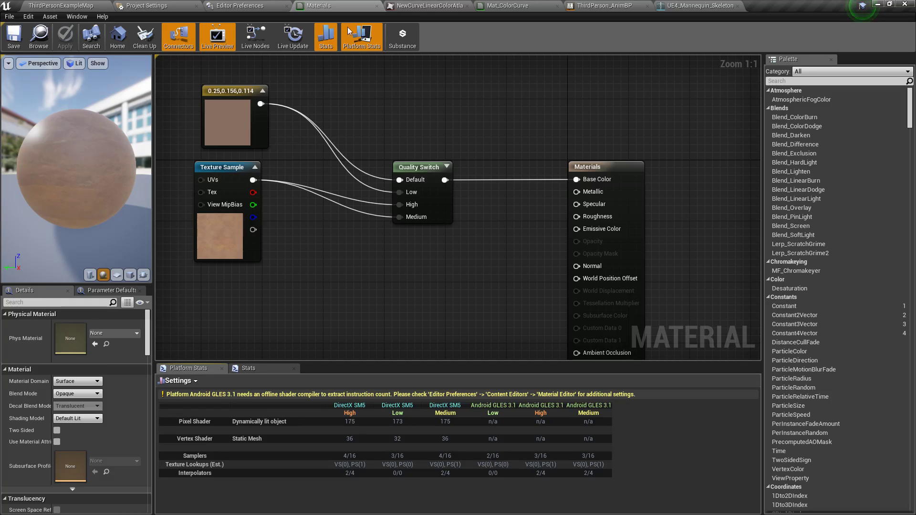
- Close the Materials editor and settings pages and return to the level editor
left_click(377, 5)
key("ctrl+F4")
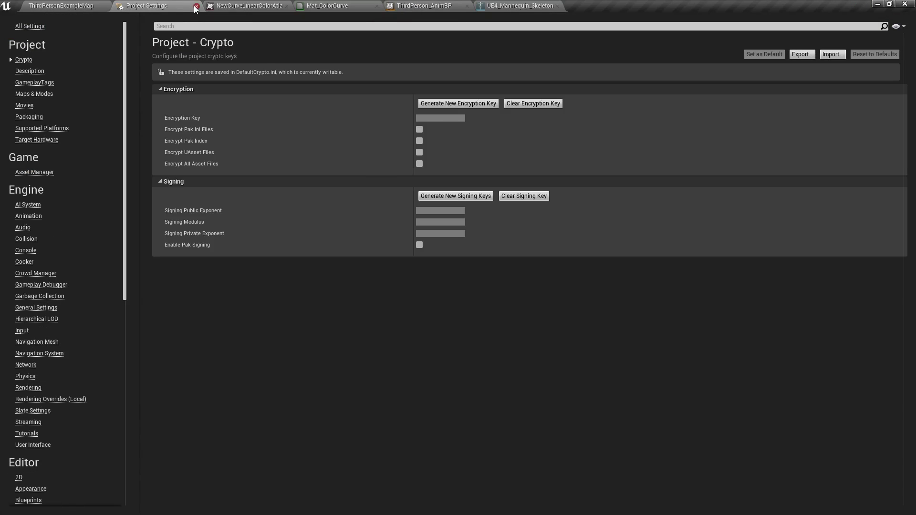
left_click(196, 6)
left_click(188, 5)
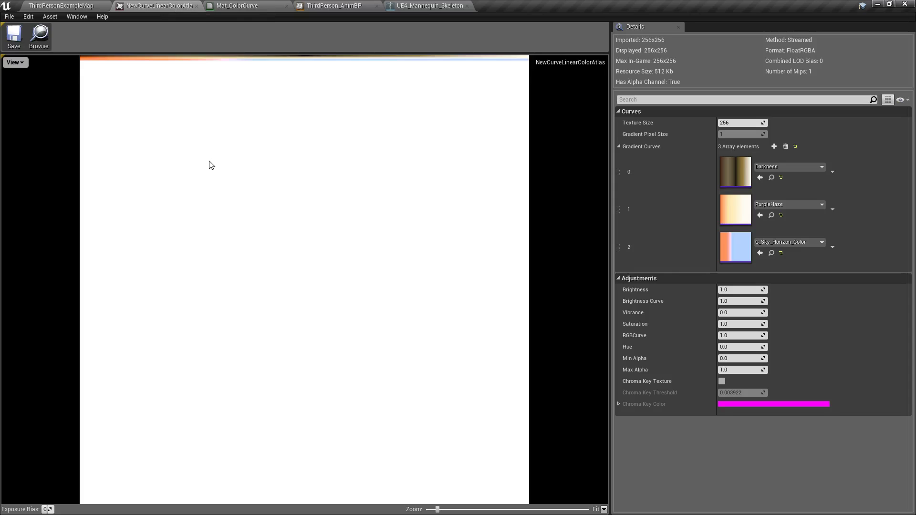
left_click(53, 4)
- Create a CurveLinearColor curve asset in MyContent via Miscellaneous > Curve
right_click(368, 419)
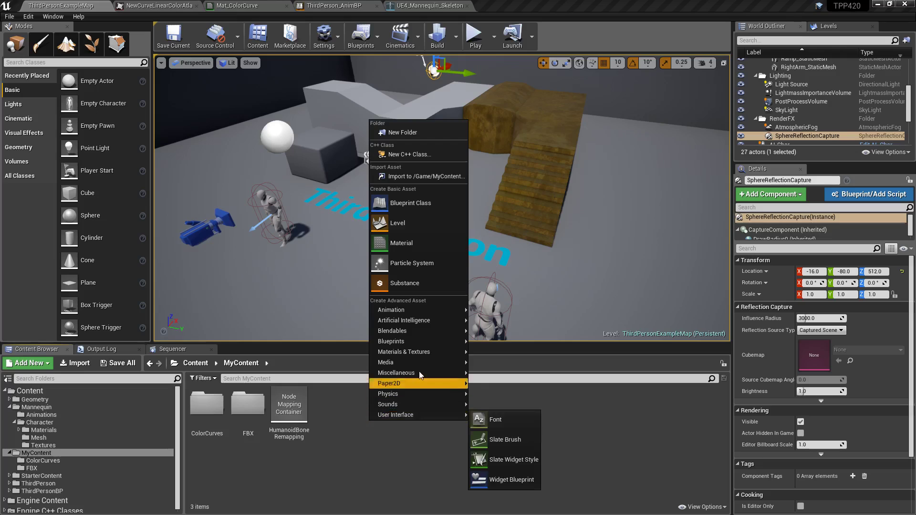
mouse_move(416, 352)
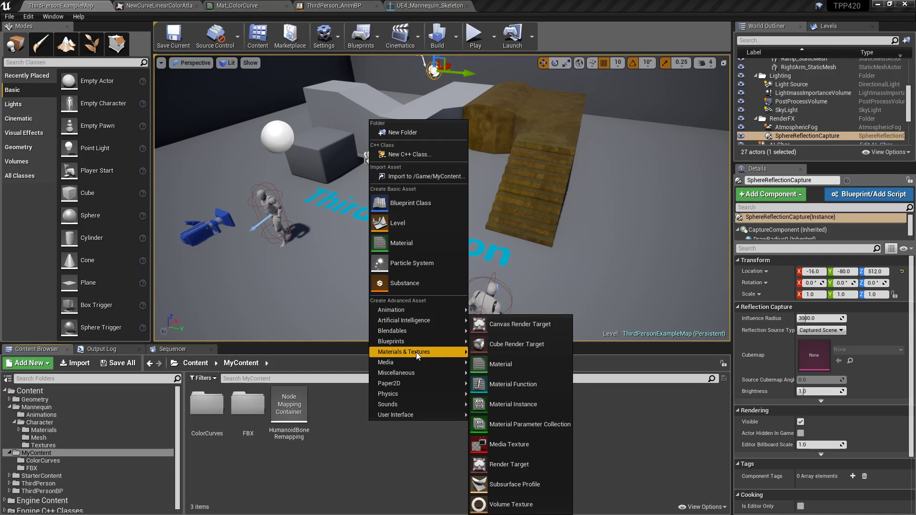
mouse_move(416, 373)
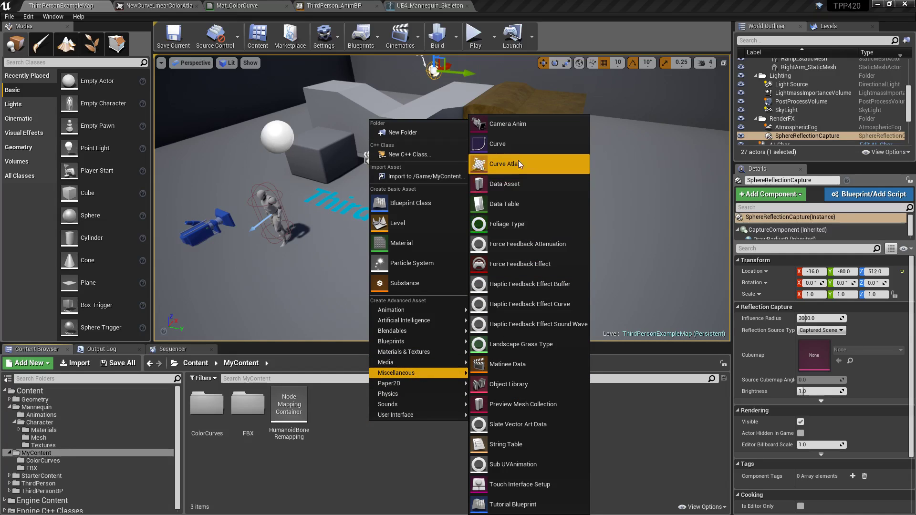
left_click(516, 144)
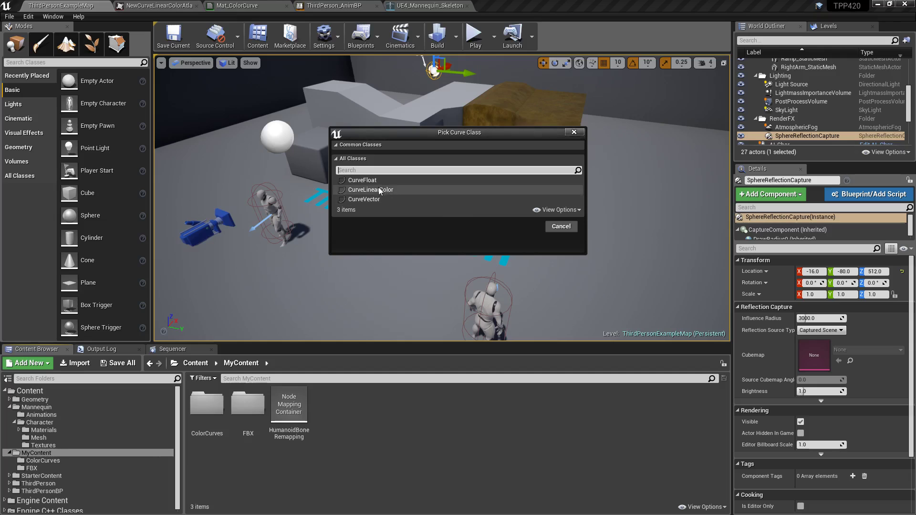
left_click(376, 189)
left_click(524, 227)
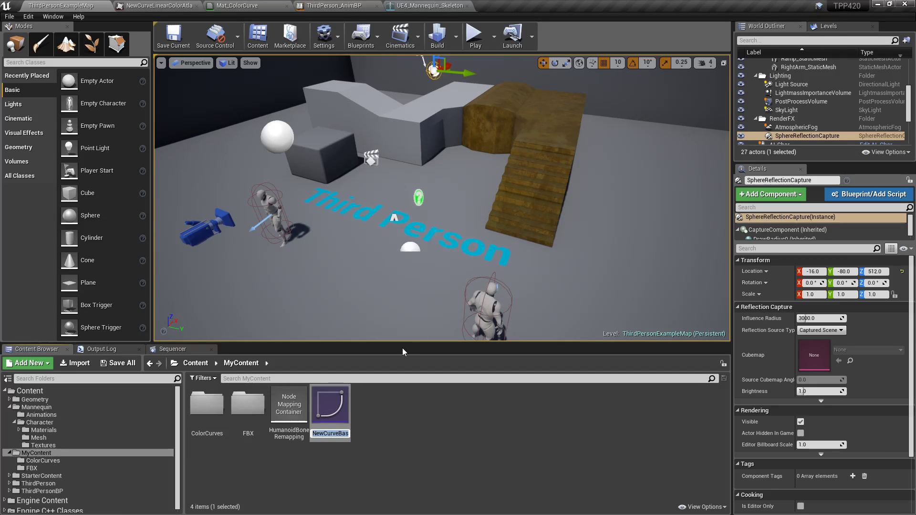
- Add a red-pink colour stop at 0.25 to NewCurveBase's black-to-white gradient and close its editor
double_click(331, 405)
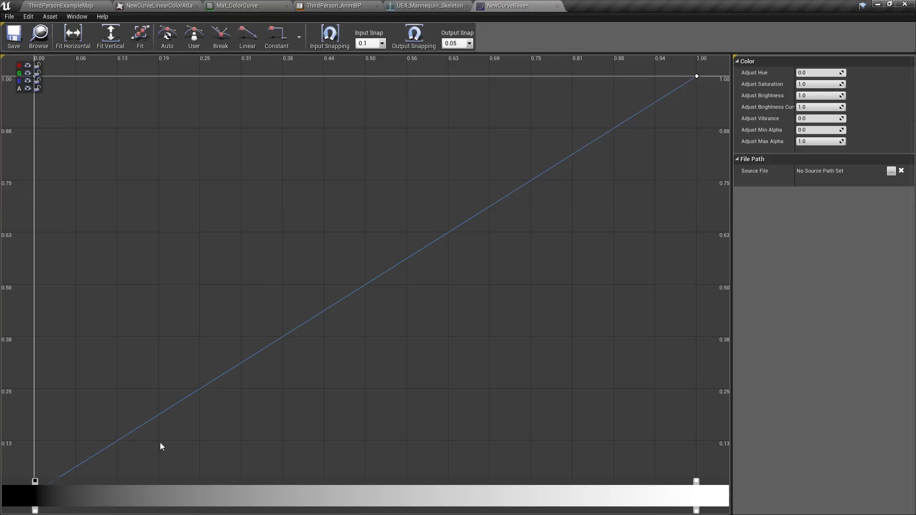
double_click(206, 481)
double_click(205, 482)
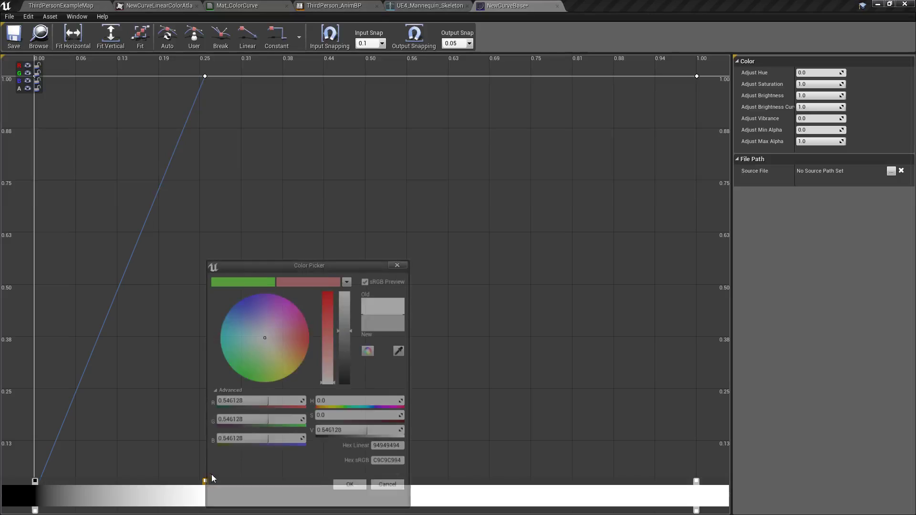
left_click(304, 339)
left_click(352, 488)
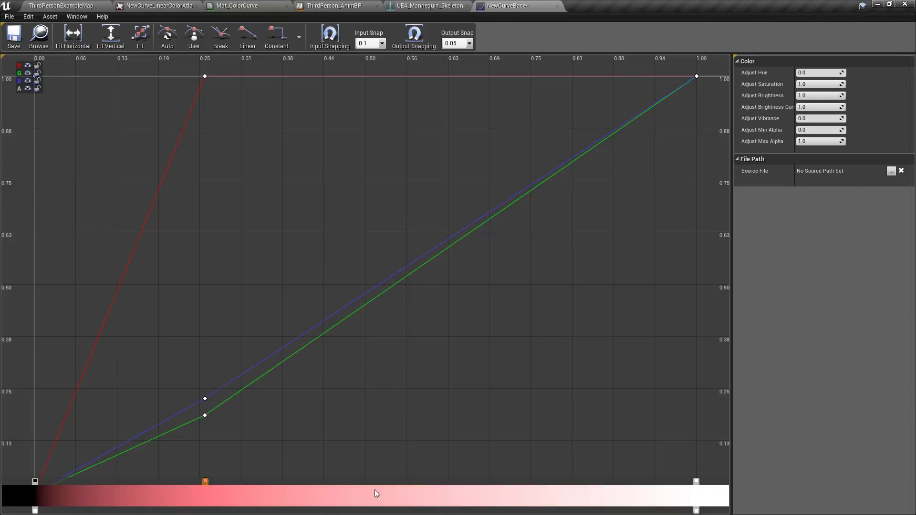
left_click(557, 5)
left_click(72, 5)
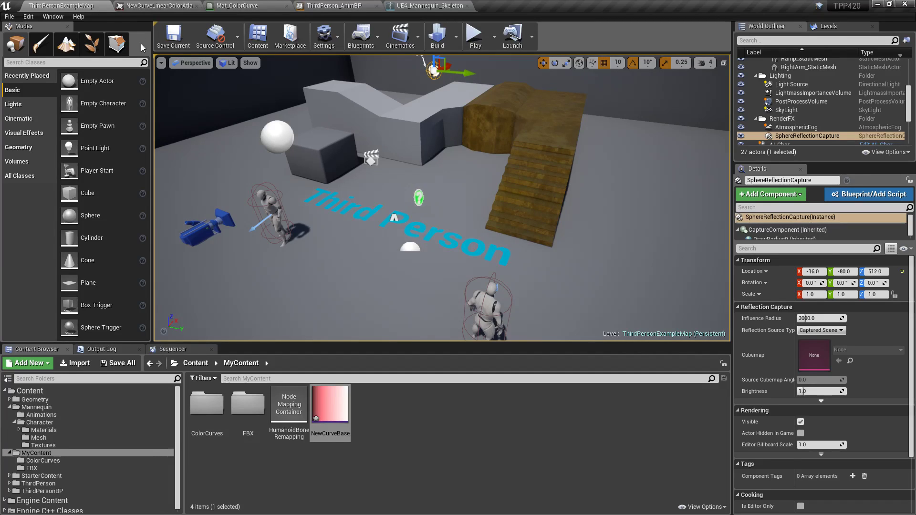
- Open the NewCurveLinearColorAtlas asset from the ColorCurves folder
double_click(207, 405)
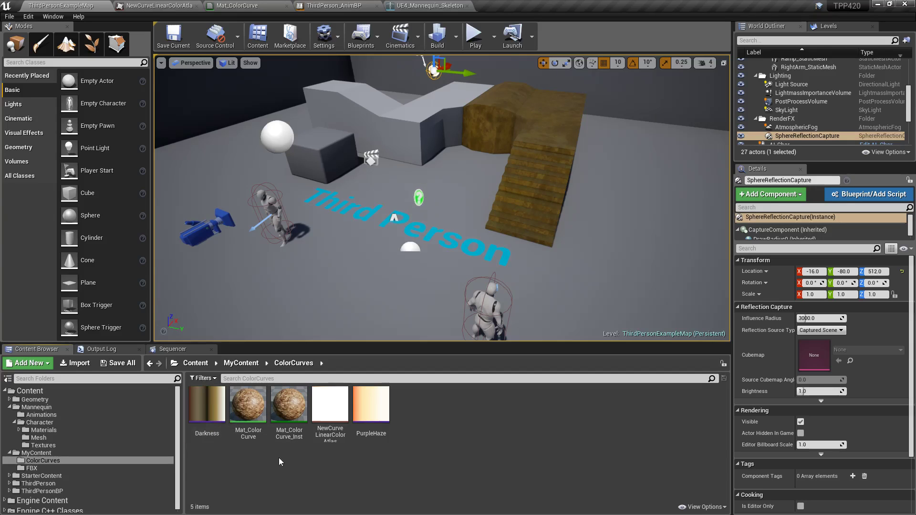
double_click(335, 444)
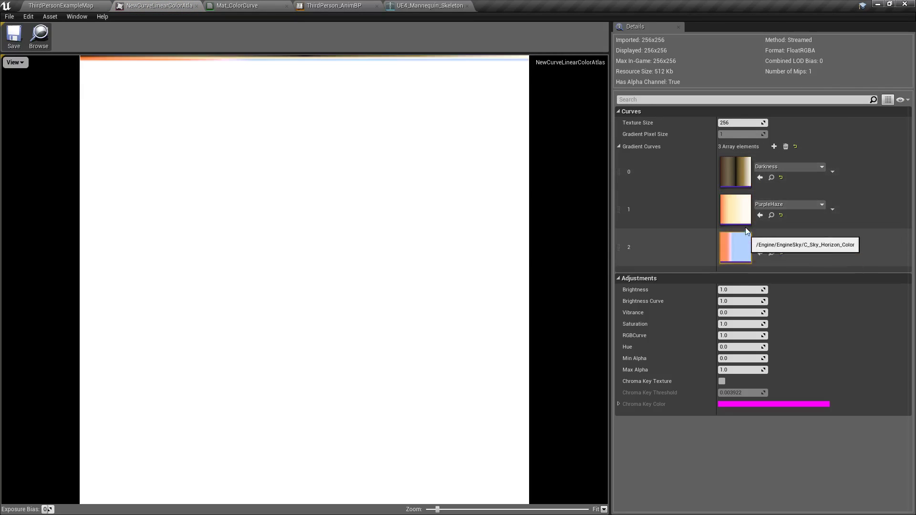
left_click(62, 5)
right_click(431, 457)
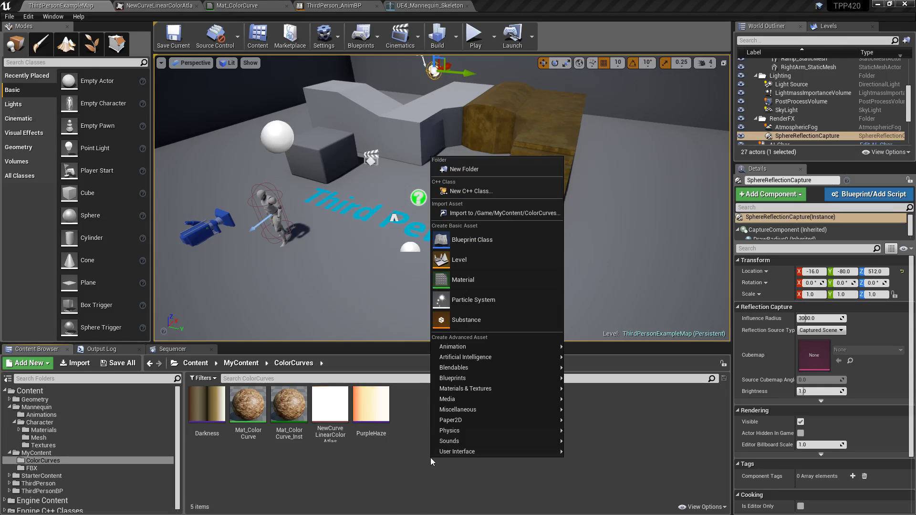
mouse_move(476, 409)
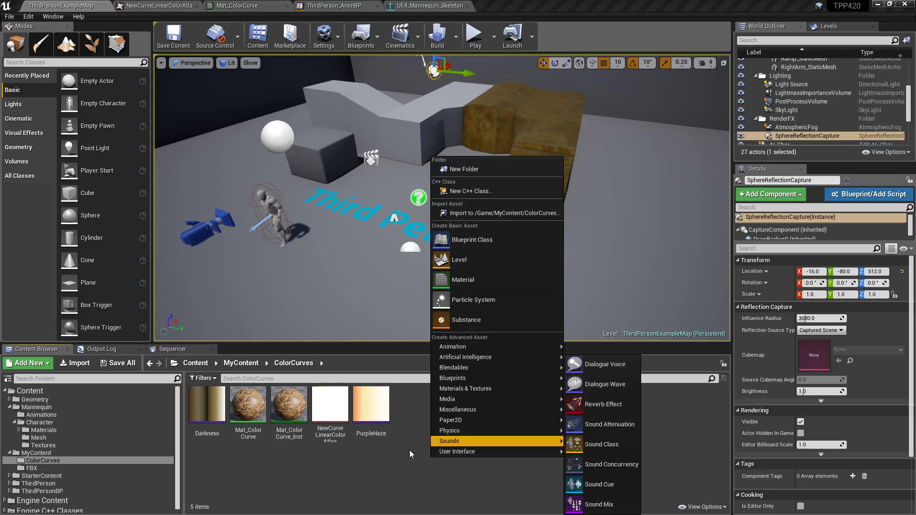
left_click(326, 404)
double_click(326, 404)
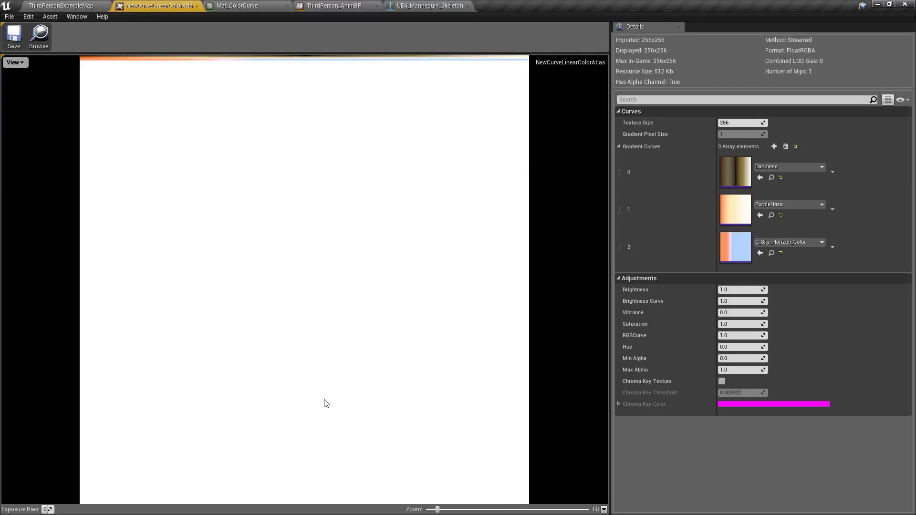
- Clear the atlas's gradient curves and undo it, then add and delete an empty fourth curve slot
left_click(785, 146)
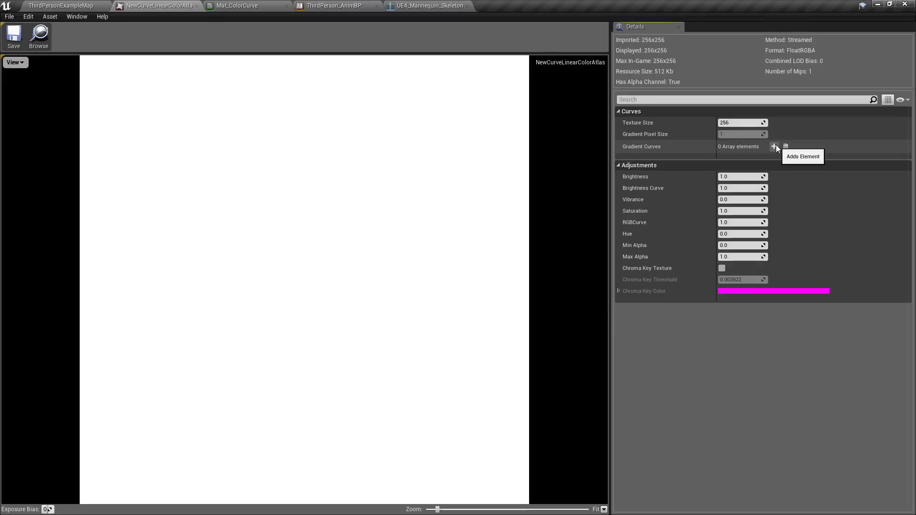
key("ctrl+z")
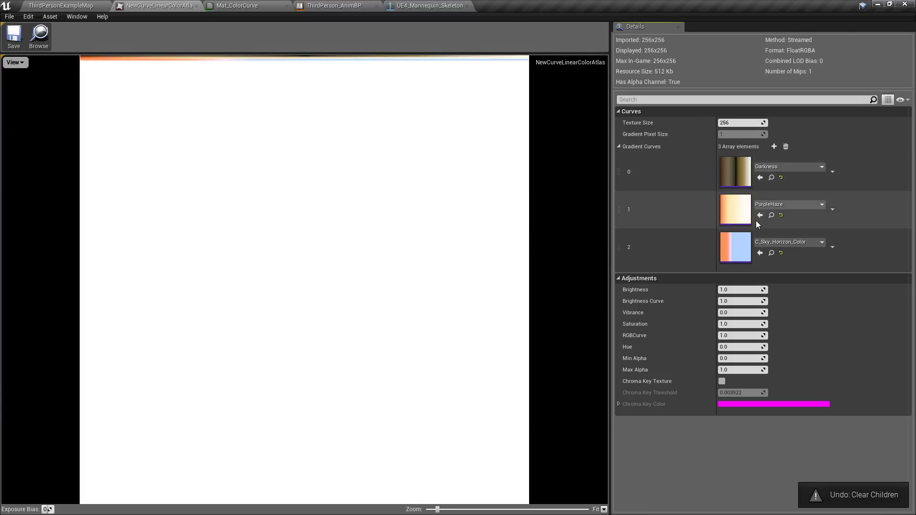
left_click(774, 147)
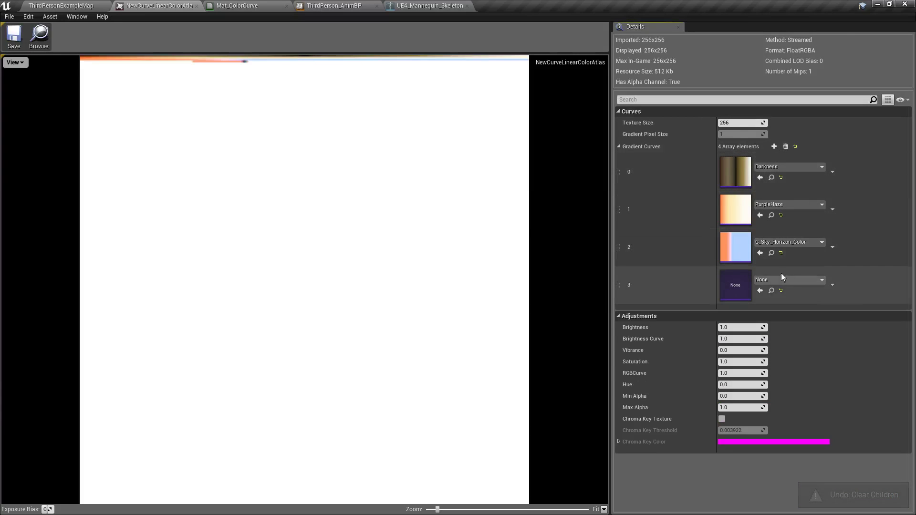
left_click(832, 285)
left_click(844, 305)
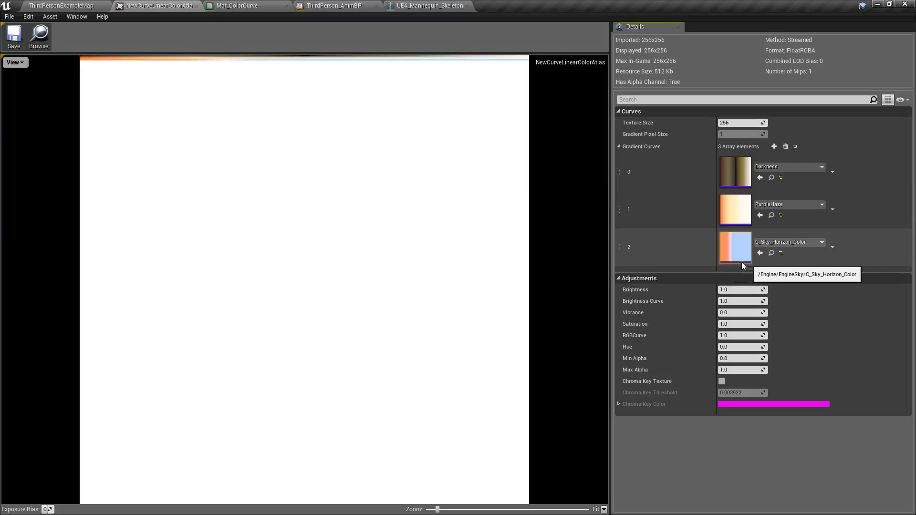
- Close the curve atlas and select the ColorCurve node in the Mat_ColorCurve material graph
left_click(196, 6)
left_click(191, 8)
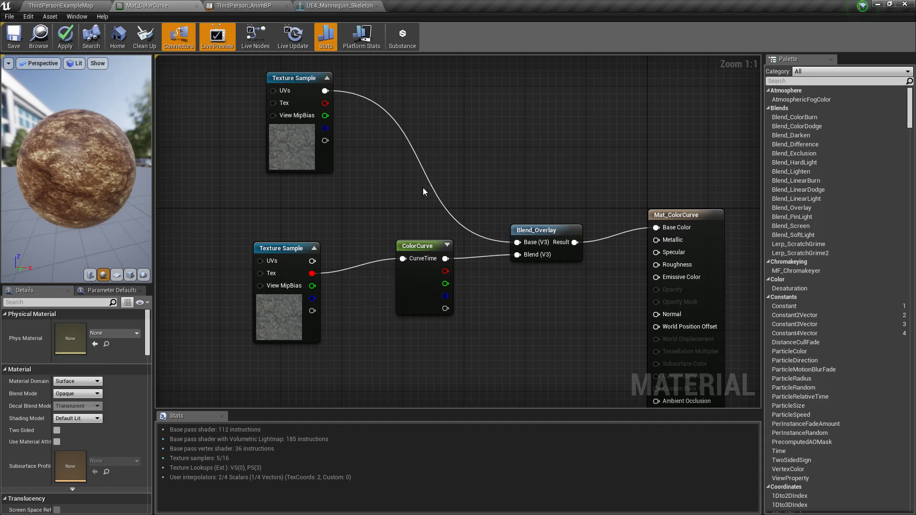
right_click_drag(386, 316, 367, 304)
left_click(392, 229)
- Search the node palette for 'curve' nodes, then dismiss it without adding anything
right_click_drag(376, 352, 383, 286)
right_click(383, 286)
type("colo")
key("BackSpace")
key("BackSpace")
key("BackSpace")
key("BackSpace")
type("curve")
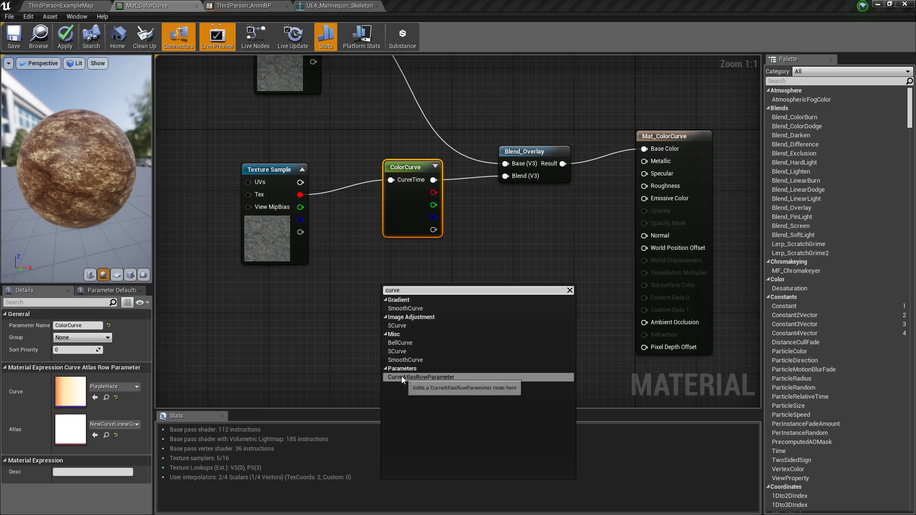
left_click(345, 354)
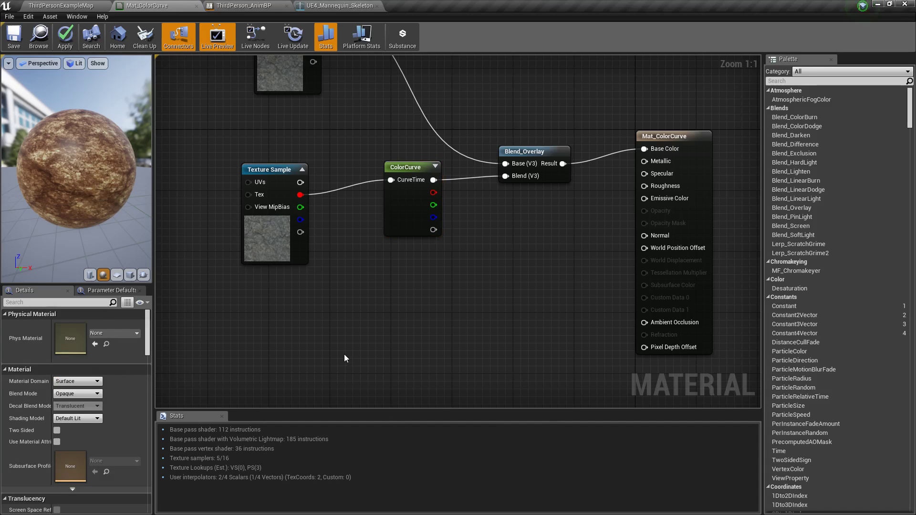
- Inspect the ColorCurve node's Atlas field, which samples PurpleHaze from NewCurveLinearColorAtlas
left_click(408, 166)
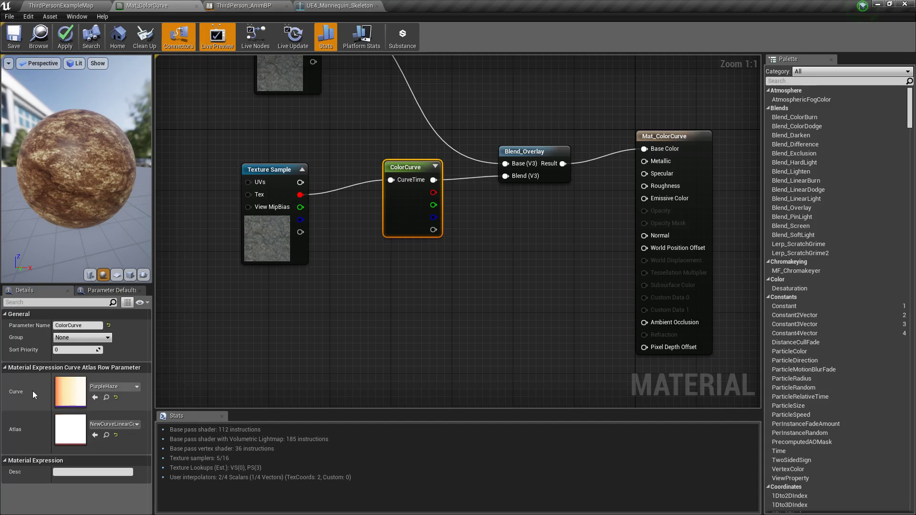
left_click(115, 424)
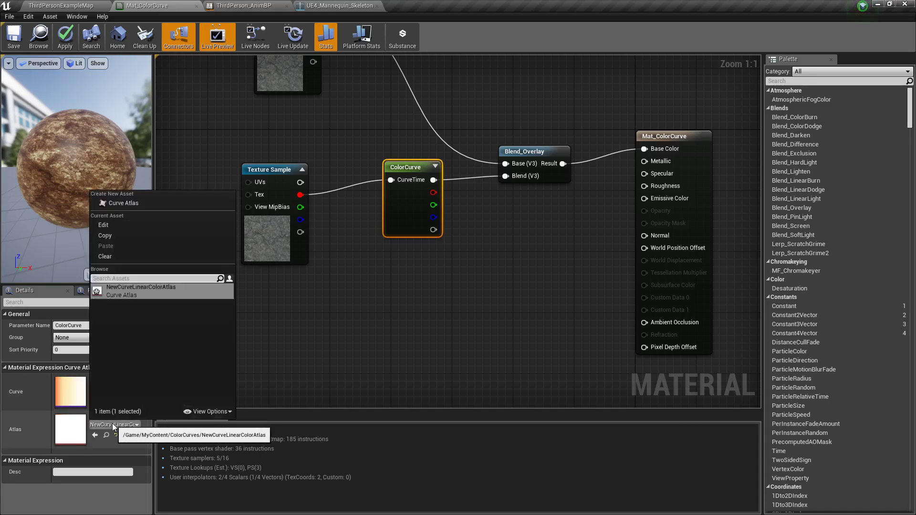
left_click(353, 346)
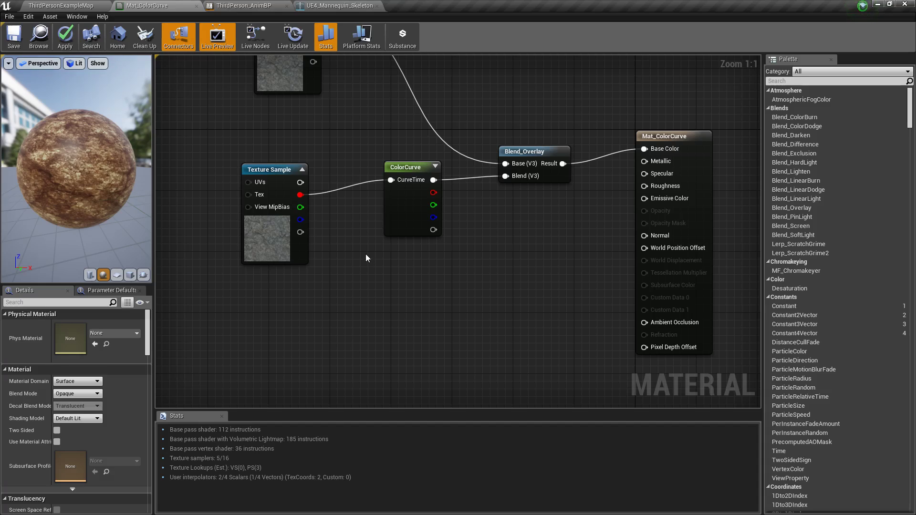
left_click(409, 181)
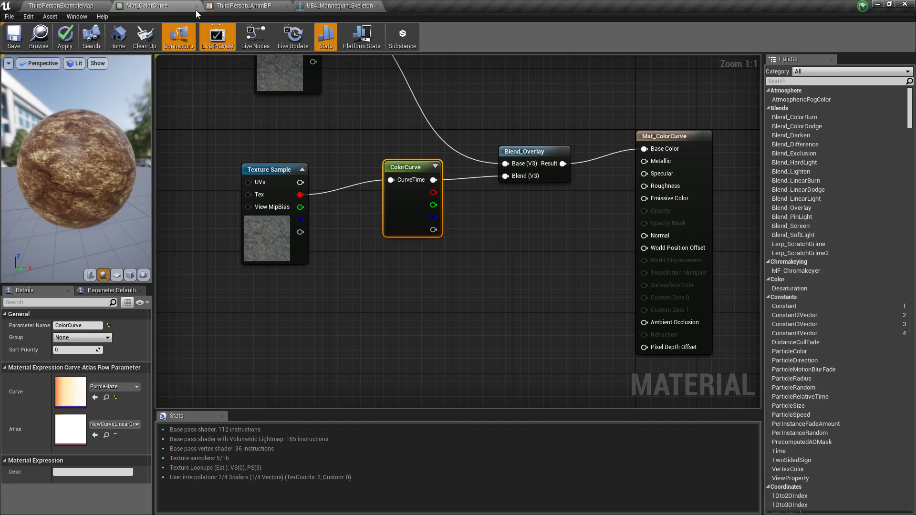
- Open Mat_ColorCurve_Inst and enable its ColorCurve parameter override
left_click(33, 5)
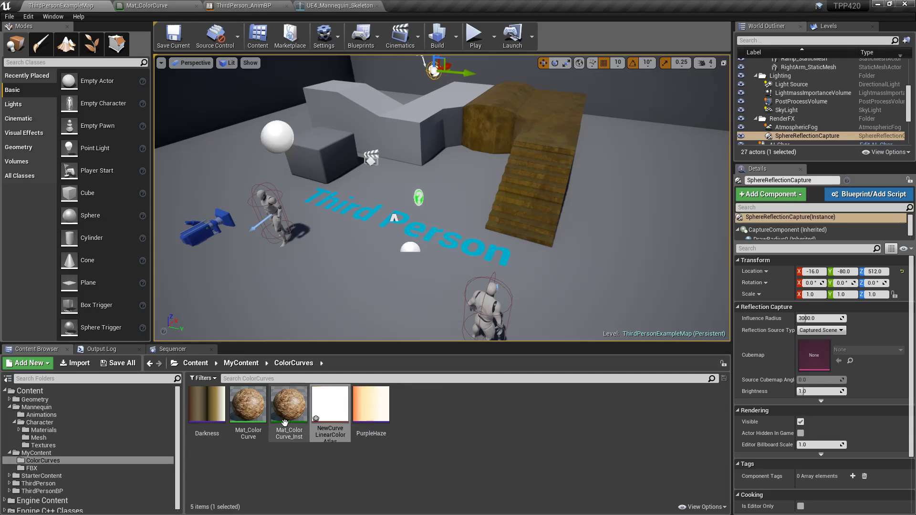
double_click(288, 406)
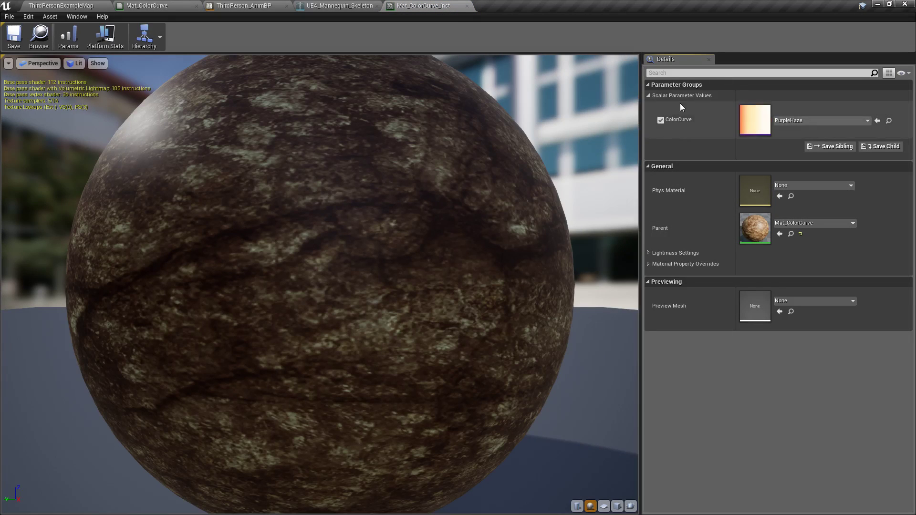
left_click(660, 120)
left_click(661, 120)
left_click(661, 121)
left_click(660, 121)
- Set ColorCurve to Darkness, then to C_Sky_Horizon_Color, and orbit the reddish-brown preview sphere
left_click(788, 122)
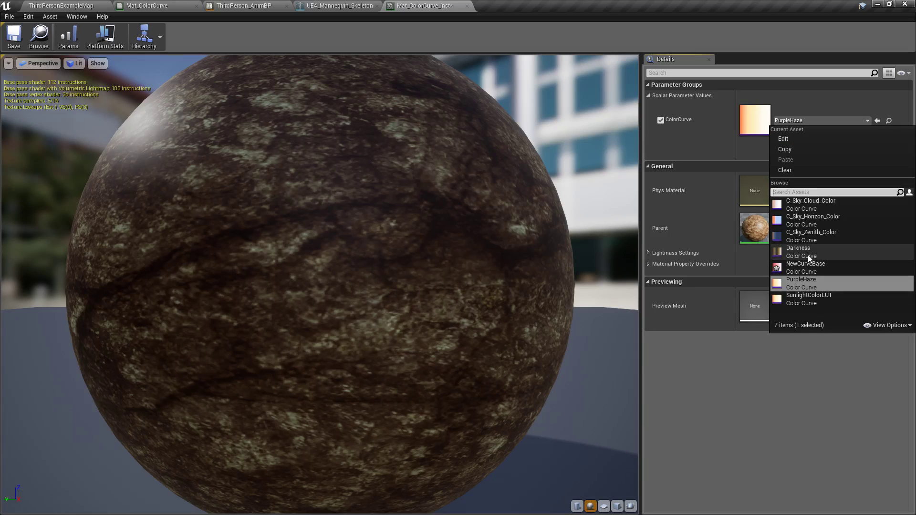
left_click(805, 250)
left_click(789, 119)
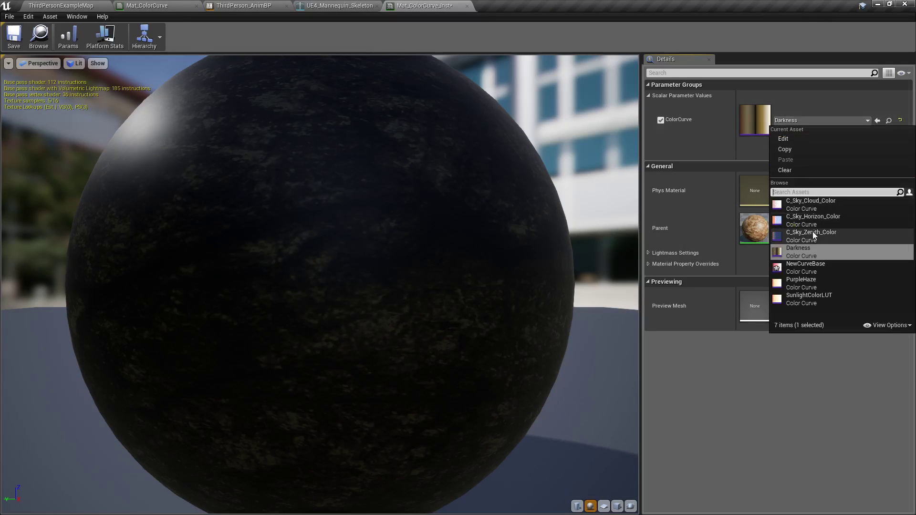
left_click(811, 218)
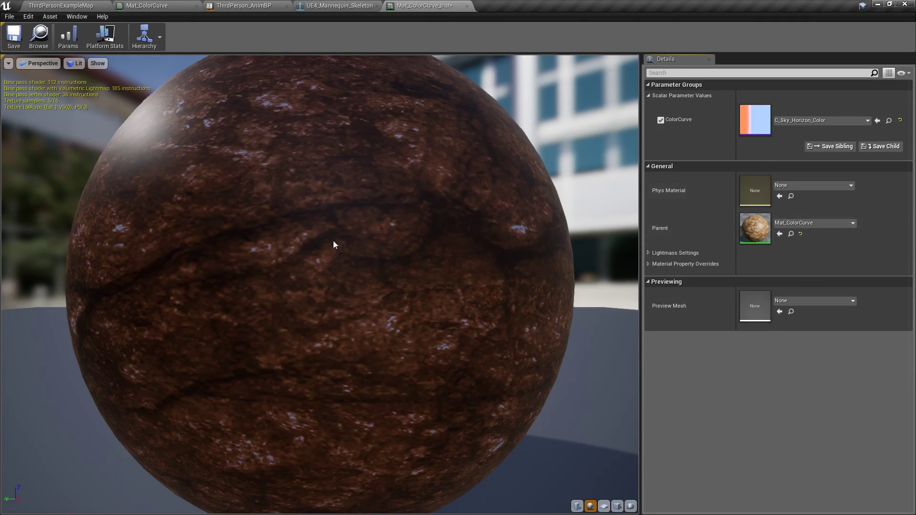
scroll(320, 238, "down", 5)
left_click_drag(319, 237, 438, 229)
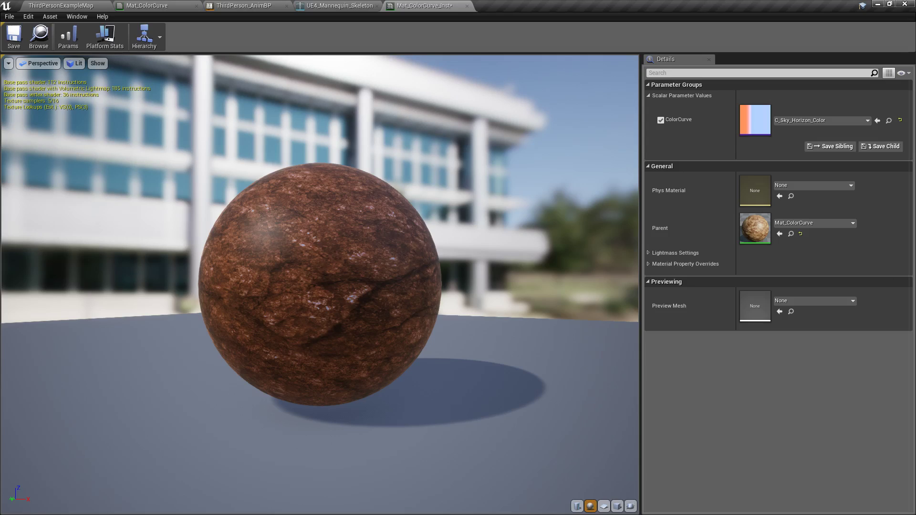
- Switch to Chrome showing the 4.20 release notes' Mesh Description Mesh Format section
key("alt+Tab")
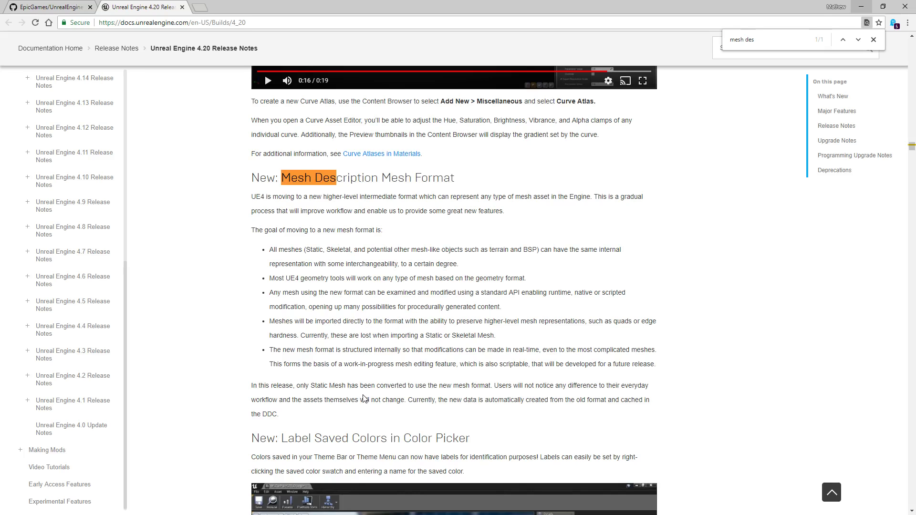
- Find 'garba' in the release notes and scroll through the Garbage Collection and Visual Studio 2017 notes
key("ctrl+f")
type("garba")
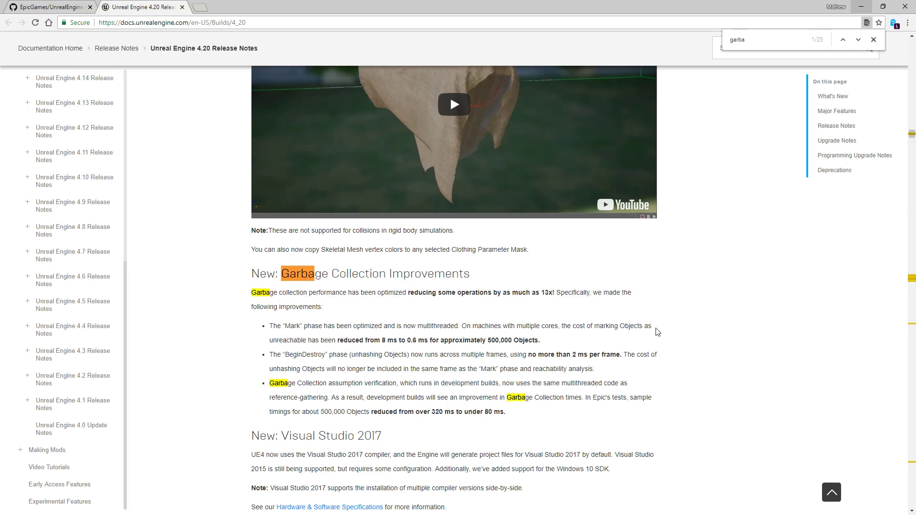
scroll(657, 332, "down", 1)
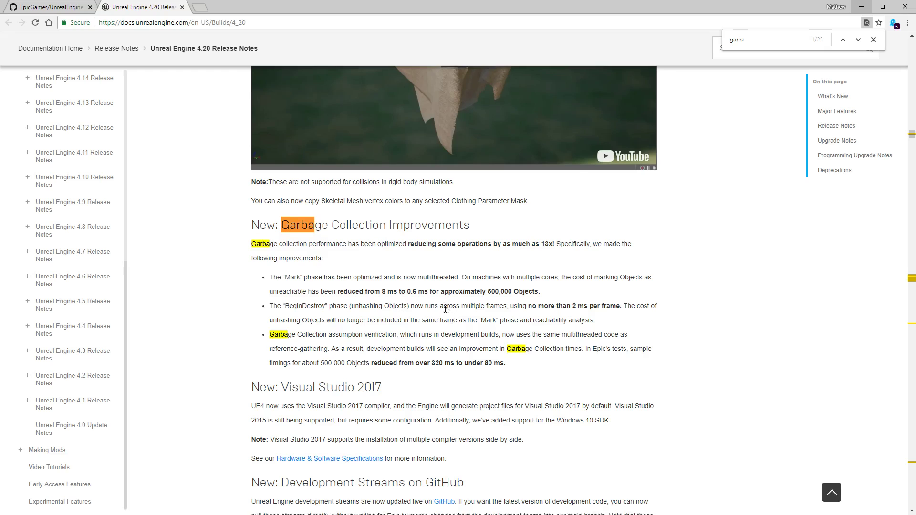
scroll(458, 324, "down", 3)
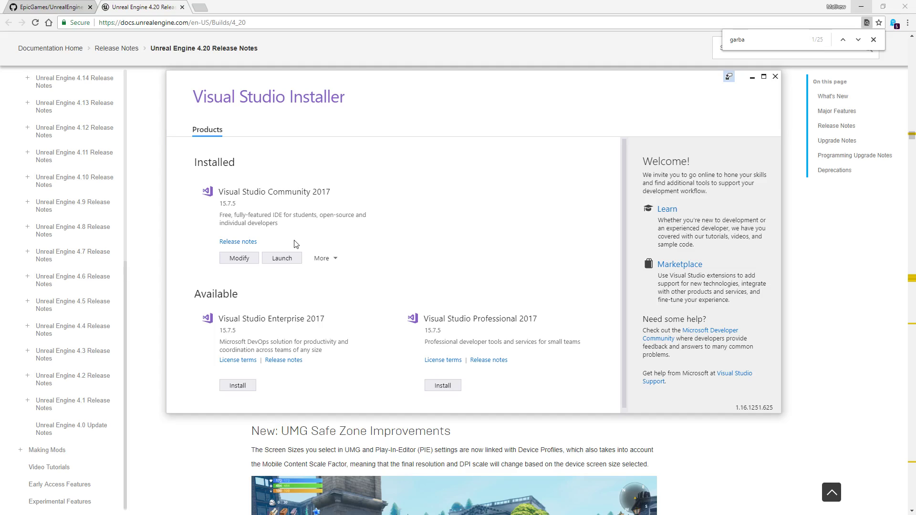
left_click(237, 259)
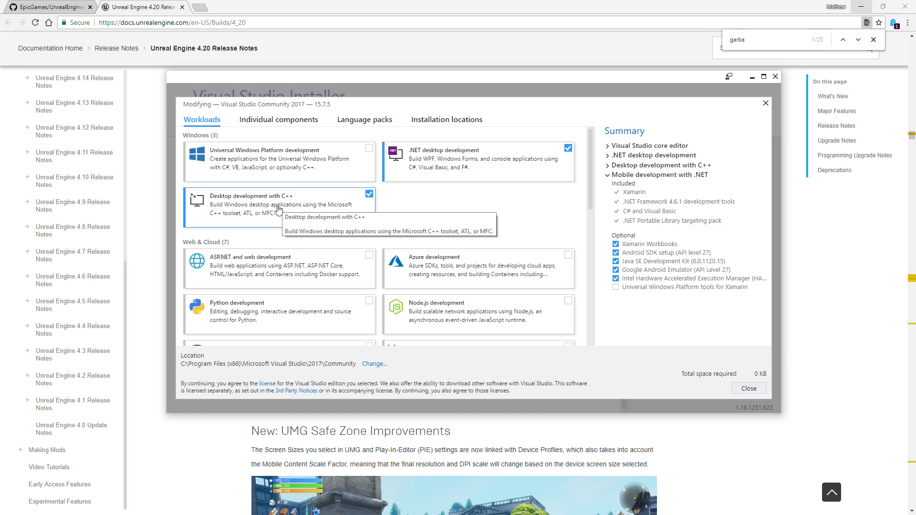
left_click(278, 120)
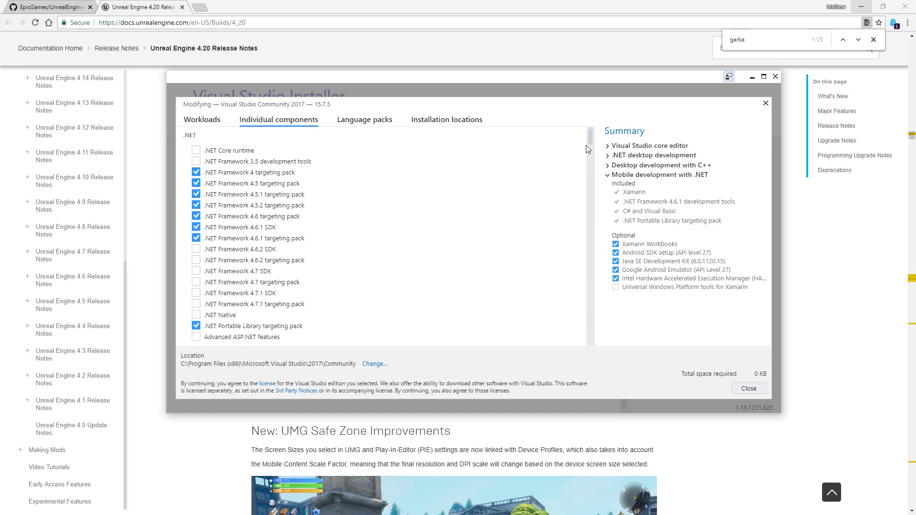
left_click_drag(587, 145, 577, 340)
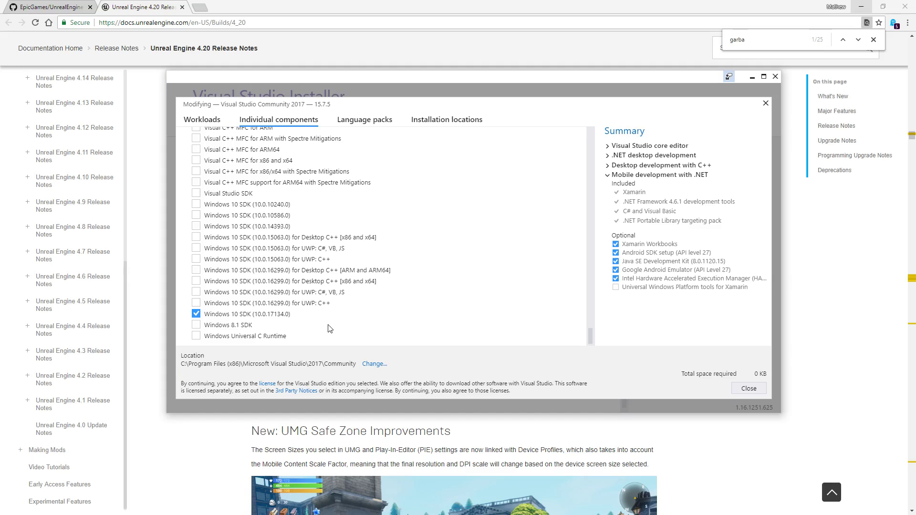
scroll(336, 324, "up", 2)
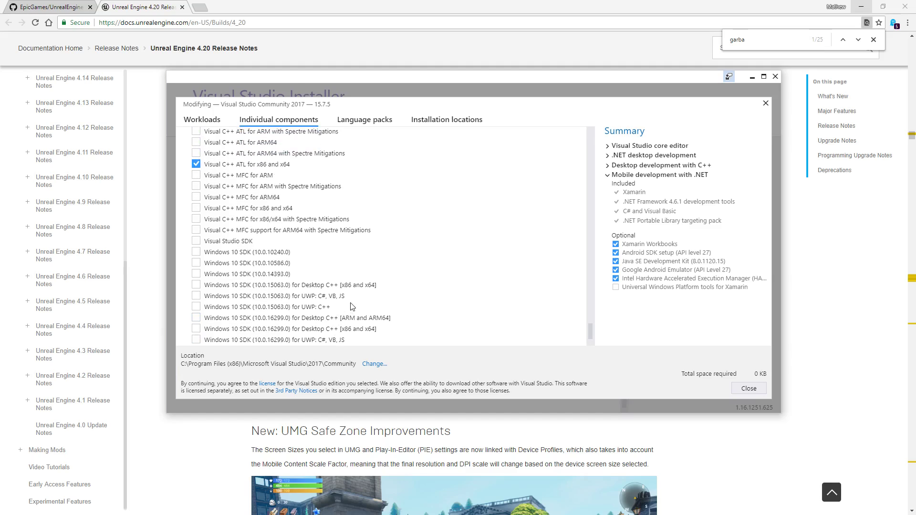
scroll(350, 309, "down", 2)
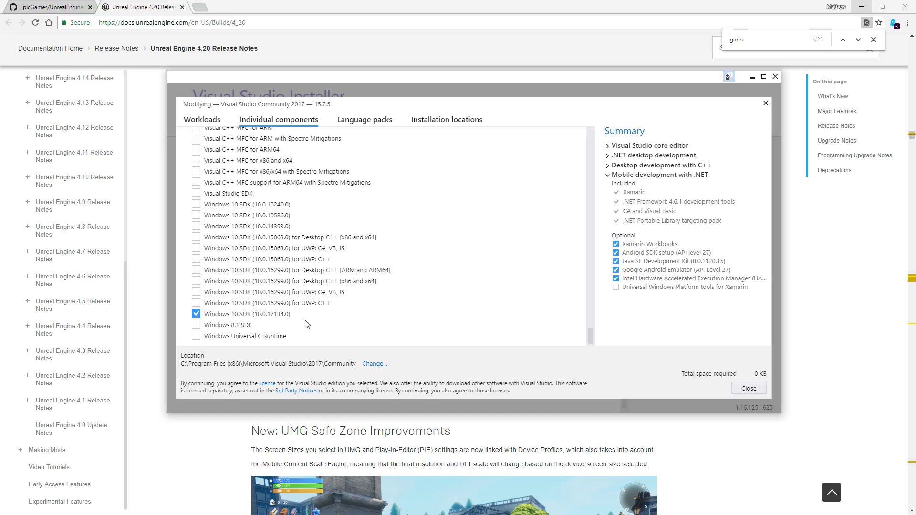
left_click_drag(590, 337, 580, 224)
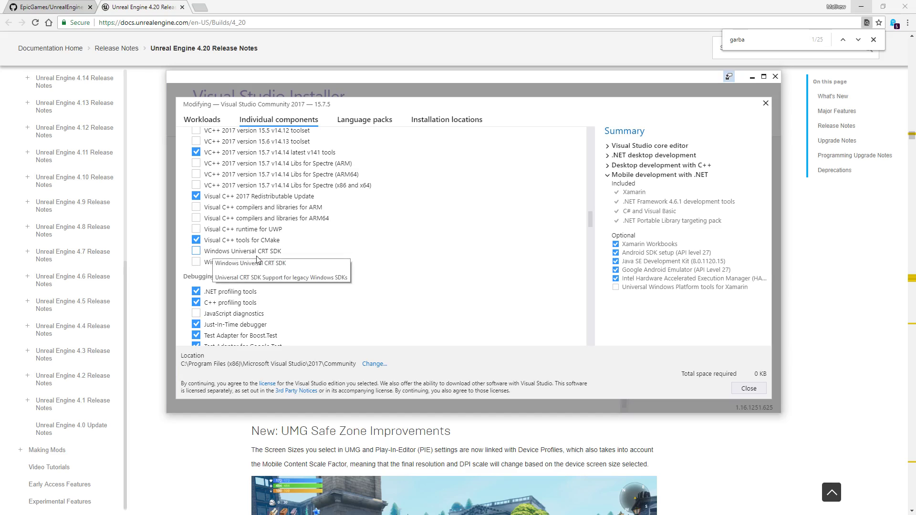
left_click_drag(588, 215, 590, 339)
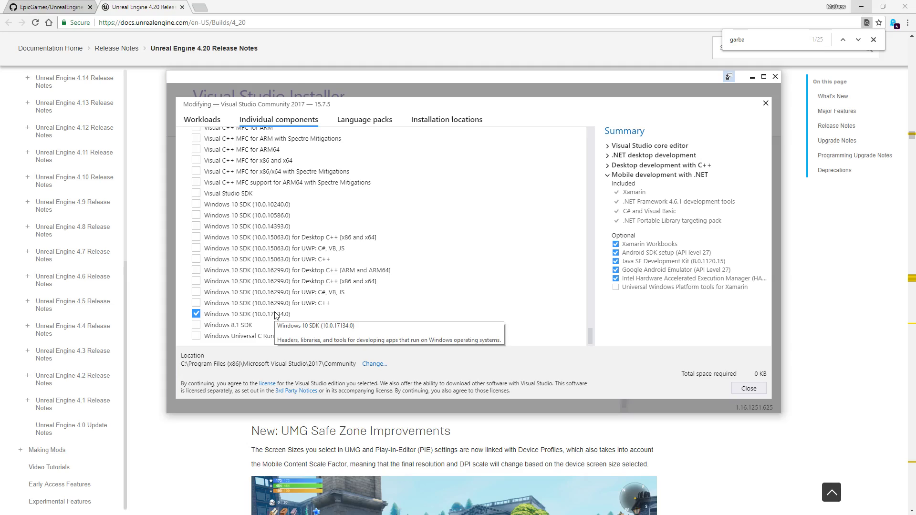
left_click(748, 388)
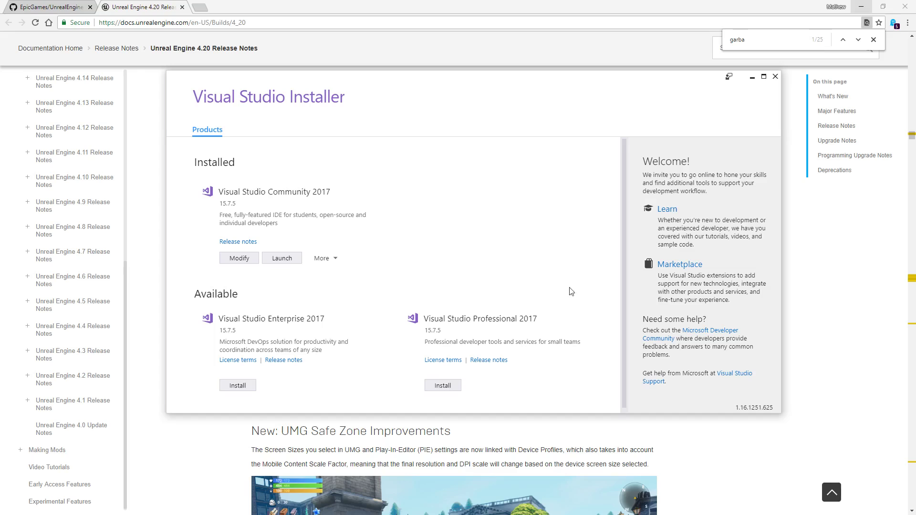
- Browse the UnrealEngine repository's dev-* branches on GitHub, staying on the release branch
left_click(55, 7)
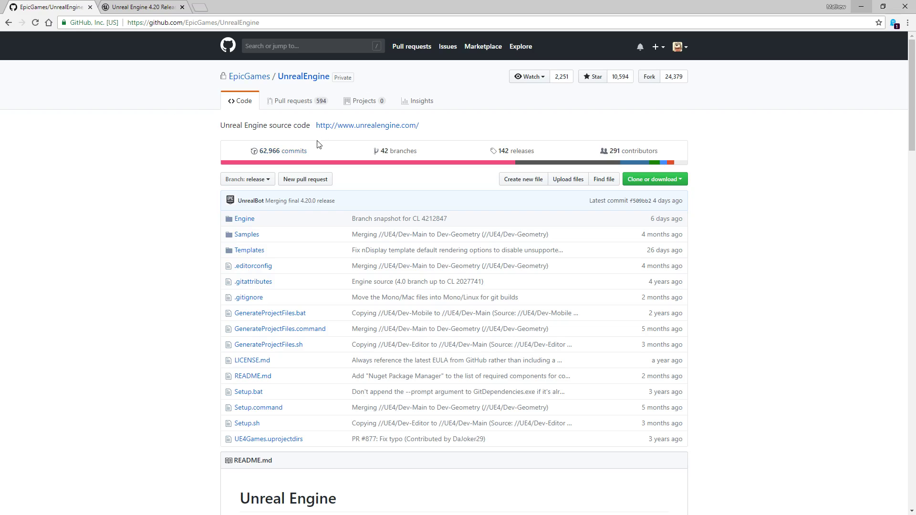
left_click(264, 180)
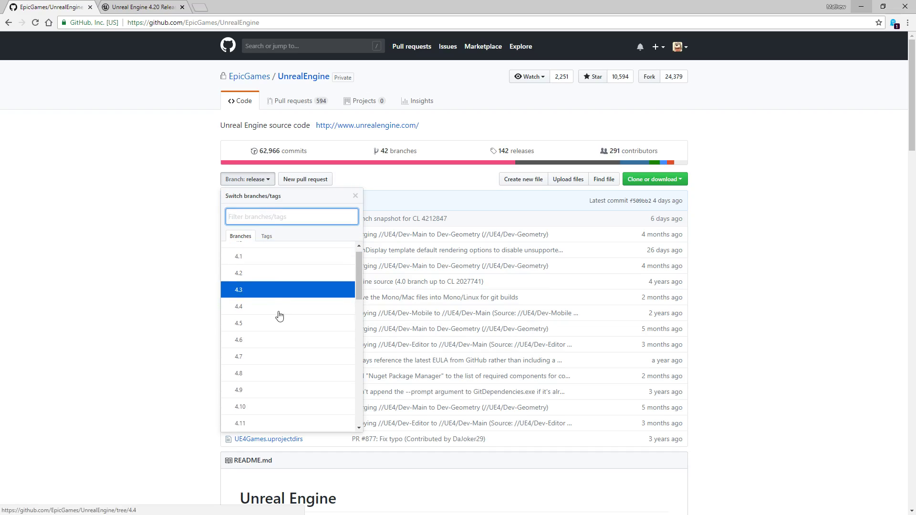
scroll(279, 324, "down", 7)
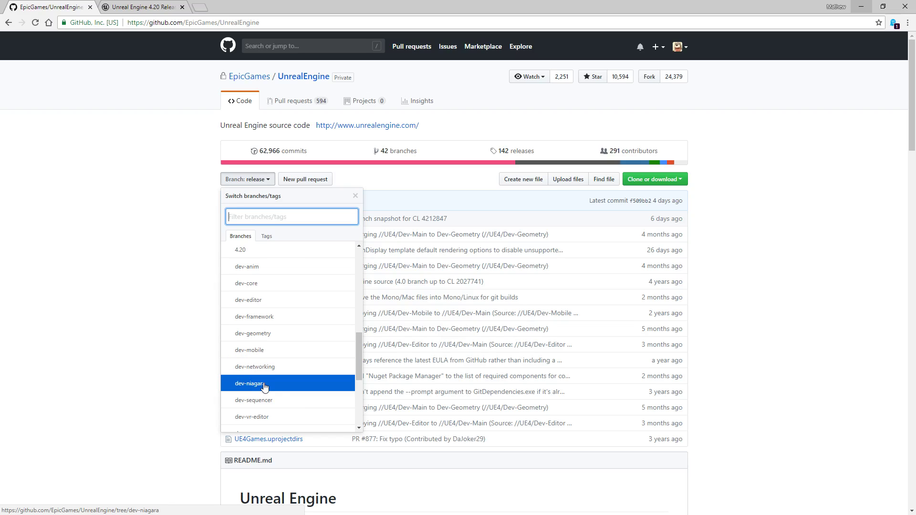
scroll(264, 386, "down", 1)
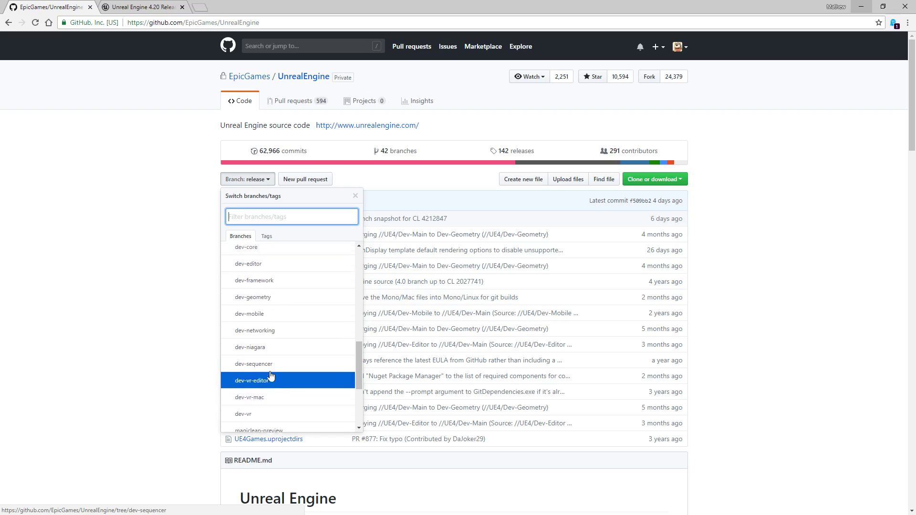
scroll(272, 374, "up", 1)
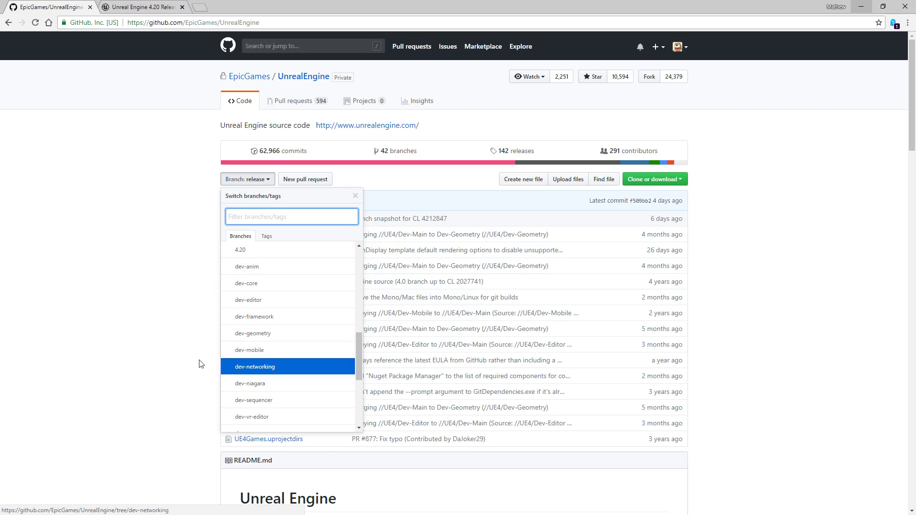
left_click(175, 346)
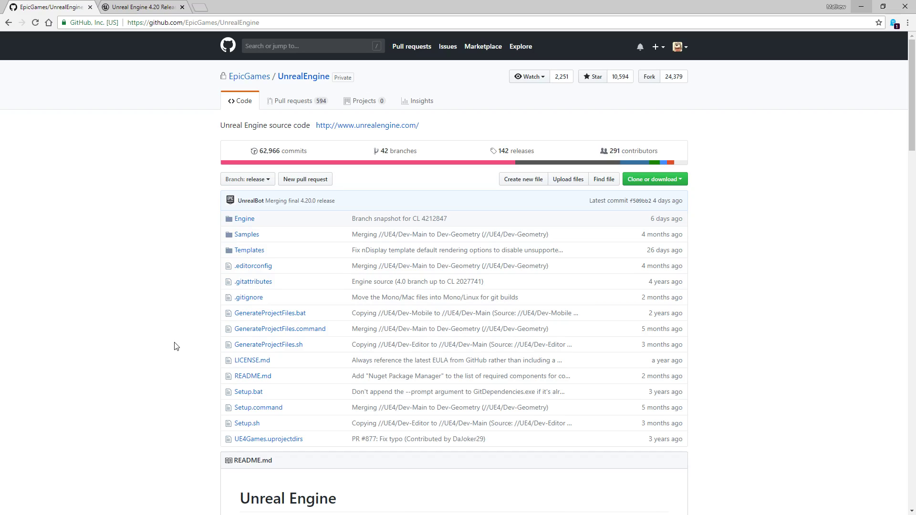